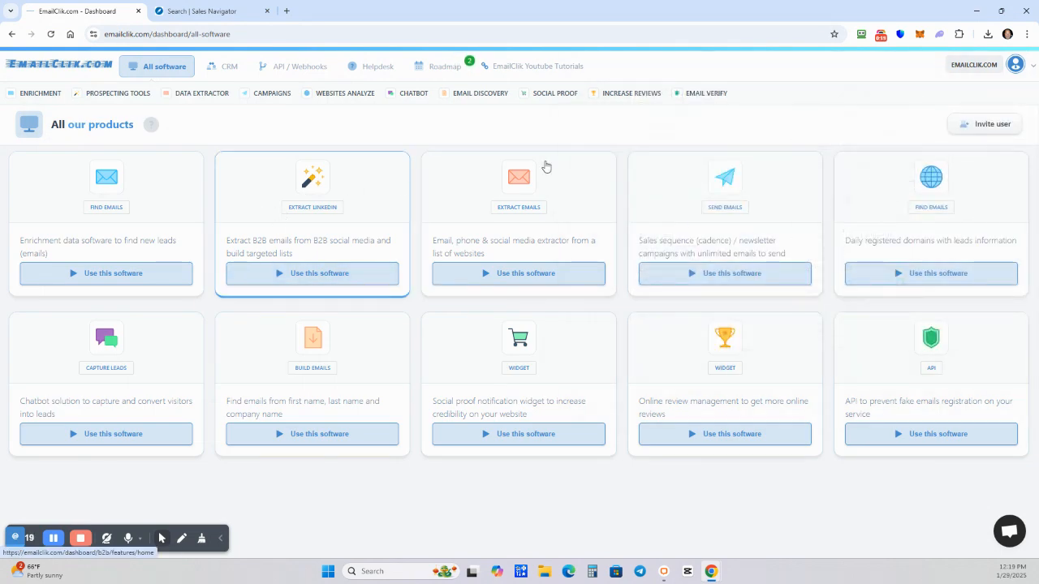
# Remove the EmailClik.com extension from Chrome and update the remaining installed extensions
pyautogui.click(1027, 35)
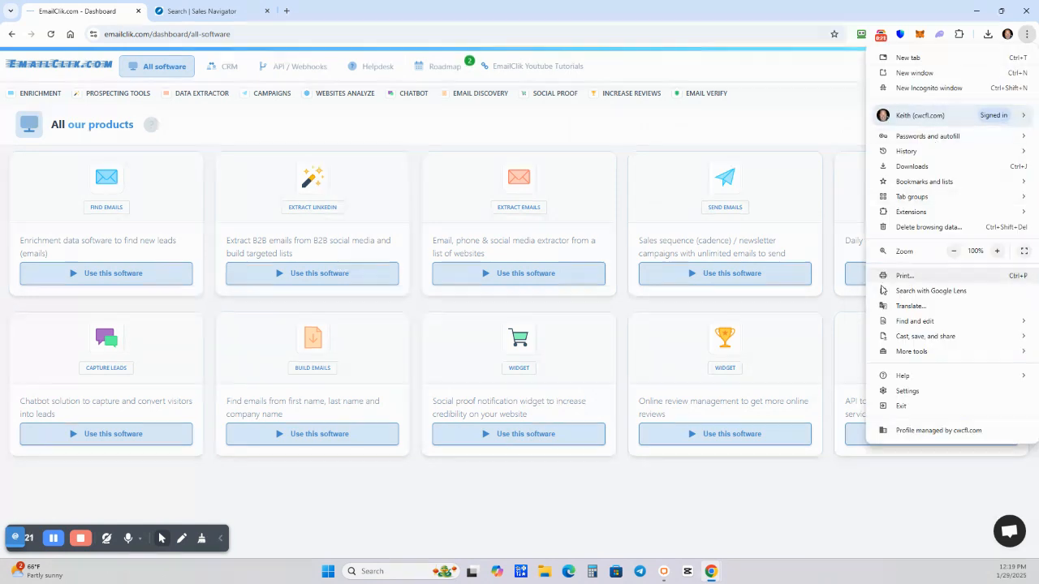
pyautogui.moveTo(908, 212)
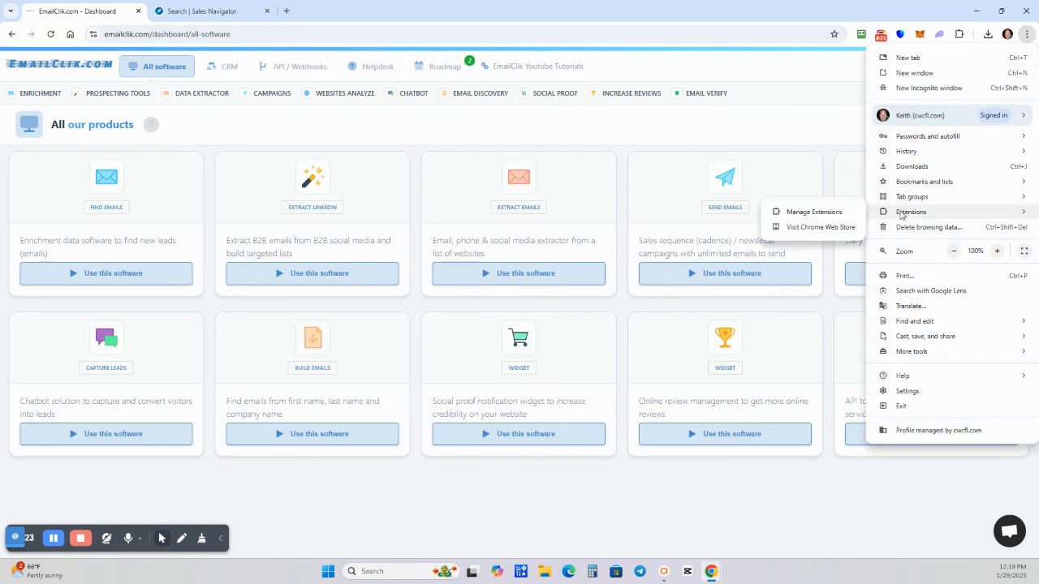
pyautogui.click(844, 213)
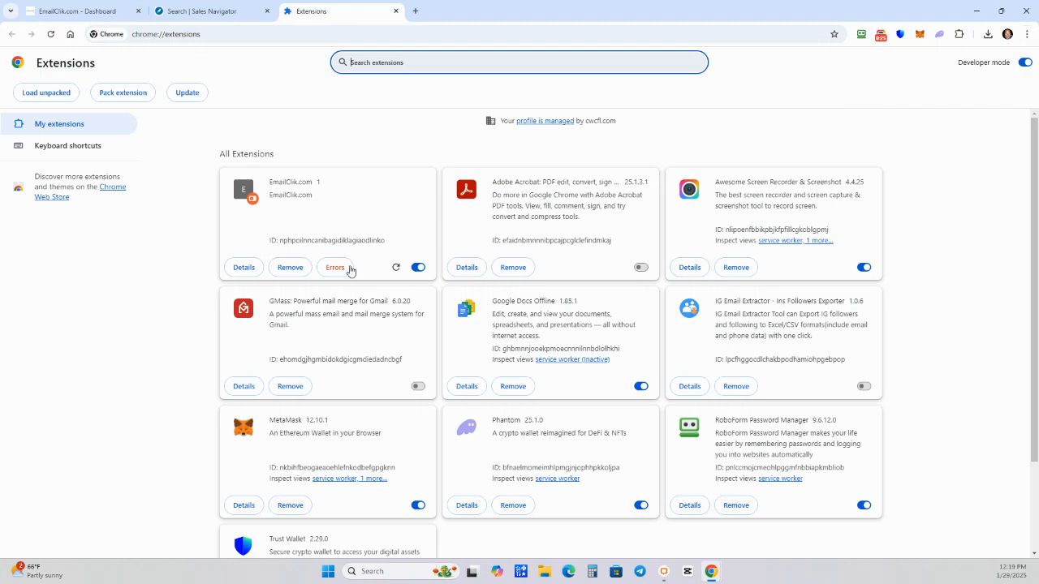
pyautogui.click(272, 271)
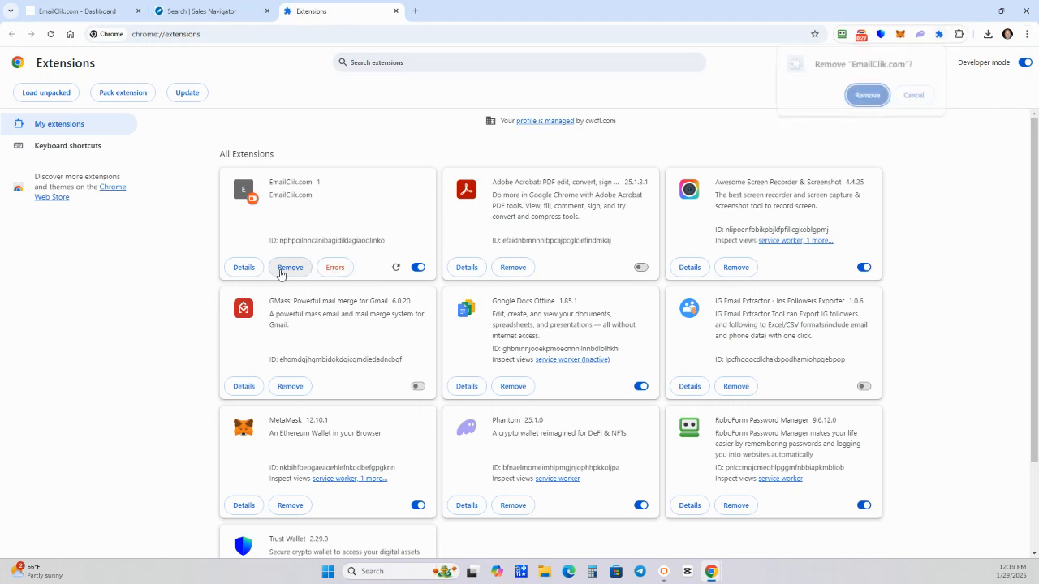
pyautogui.click(866, 95)
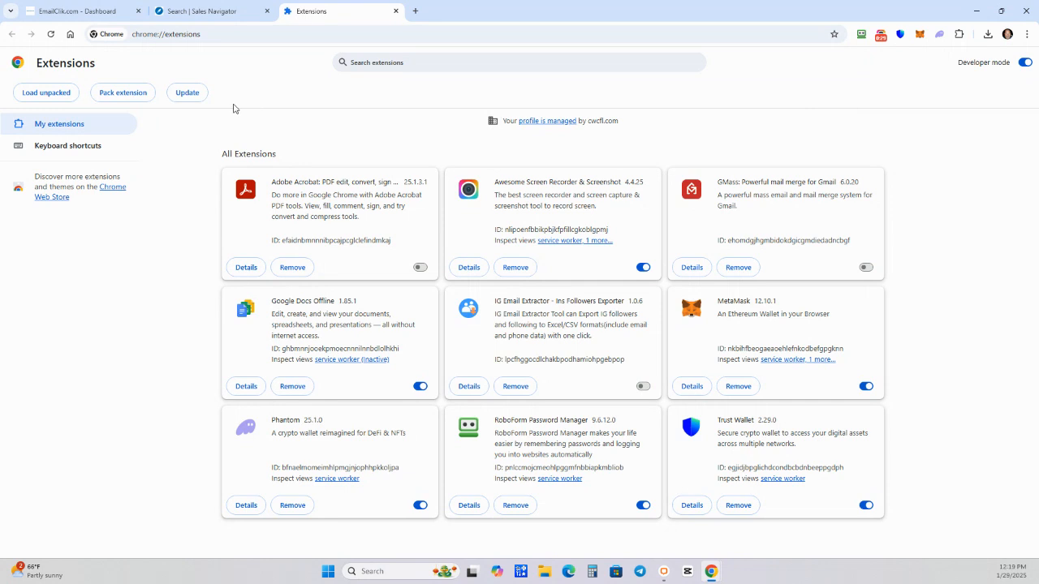
pyautogui.click(195, 98)
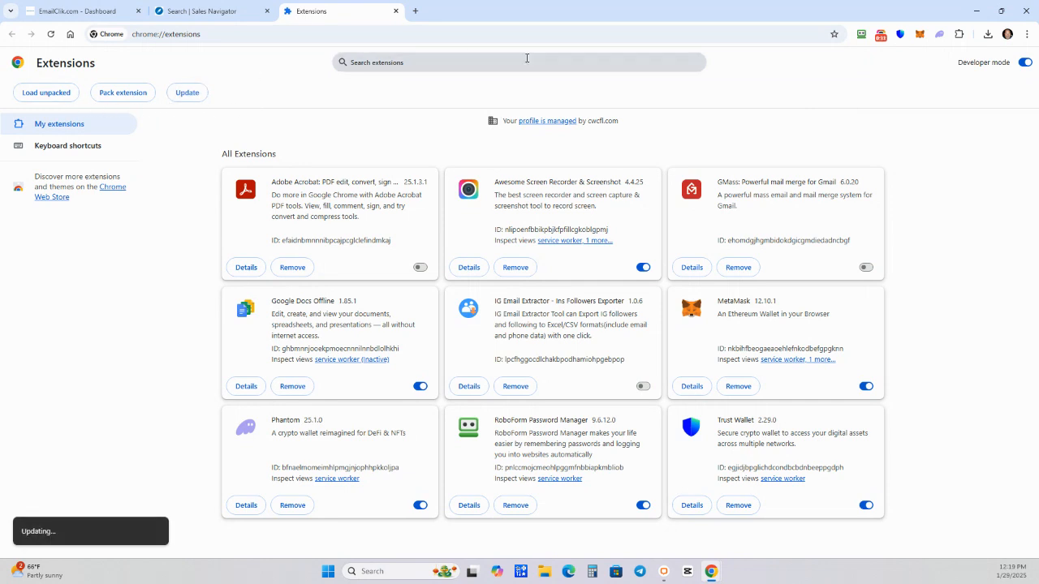
pyautogui.click(395, 11)
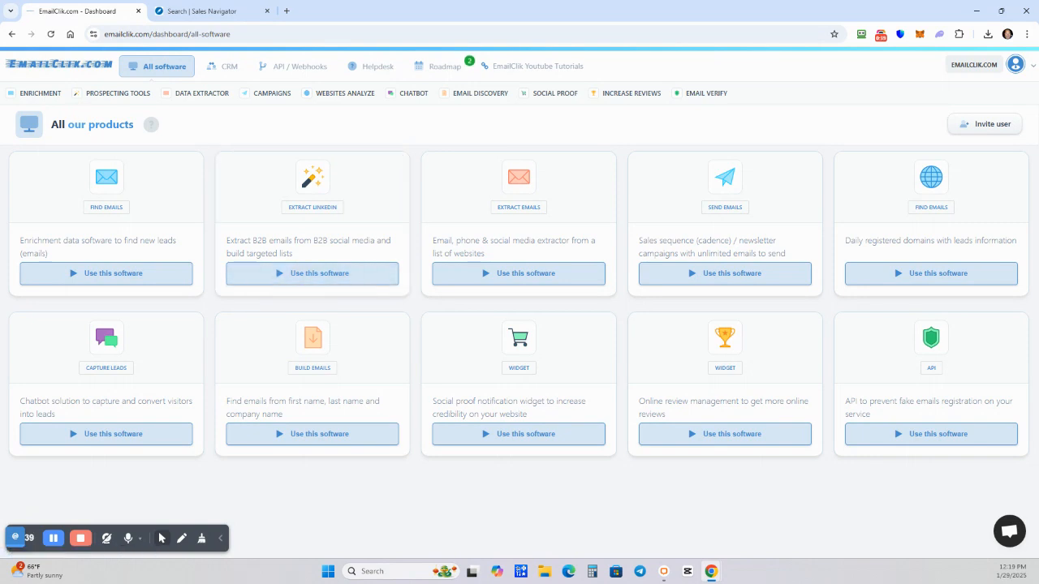
# Download the EmailClik extension from the LinkedIn extraction software's getting-started page and open the downloaded ZIP archive
pyautogui.click(294, 279)
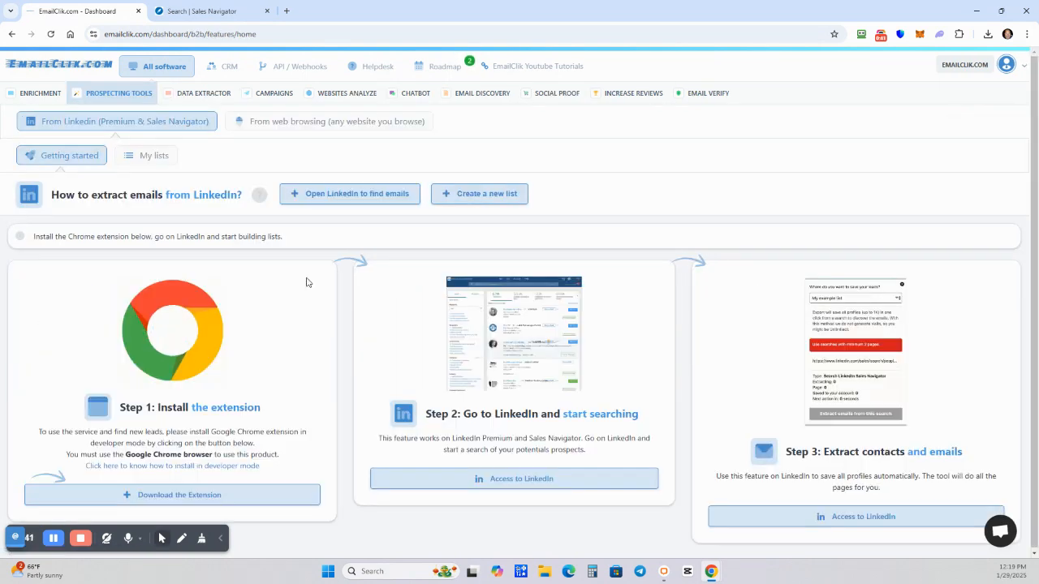
pyautogui.click(197, 496)
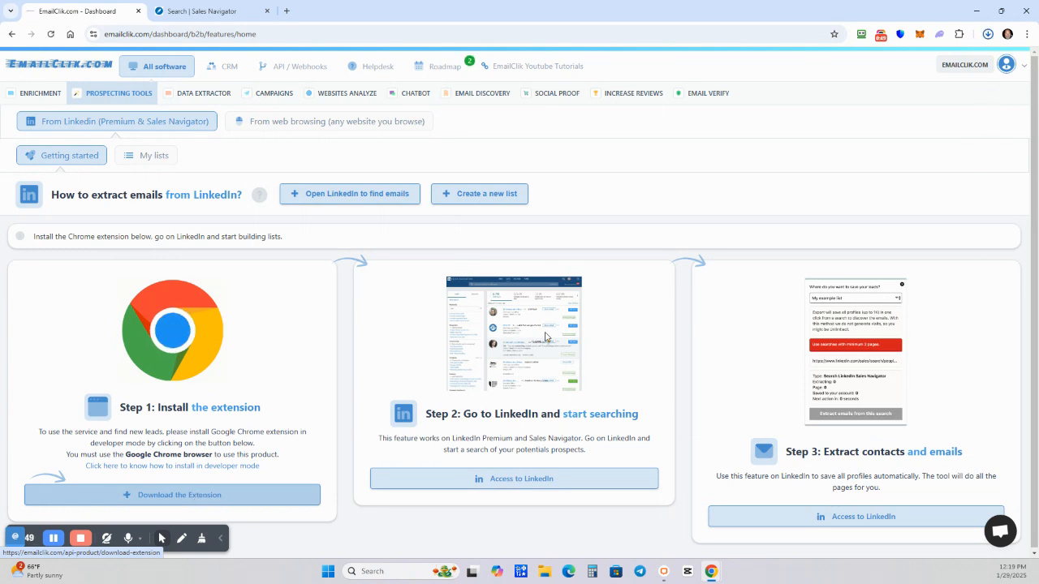
pyautogui.click(988, 34)
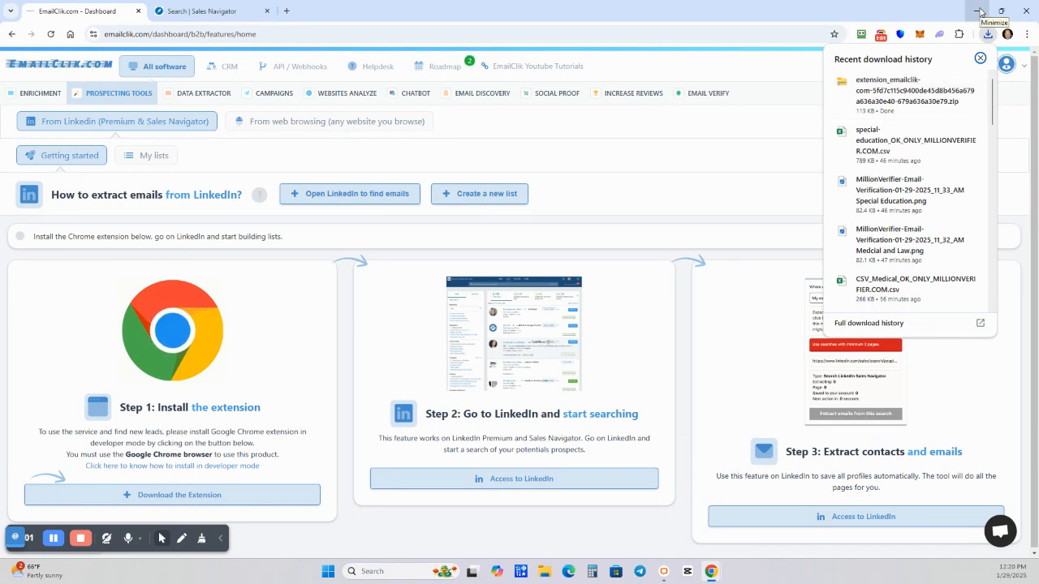
pyautogui.click(904, 91)
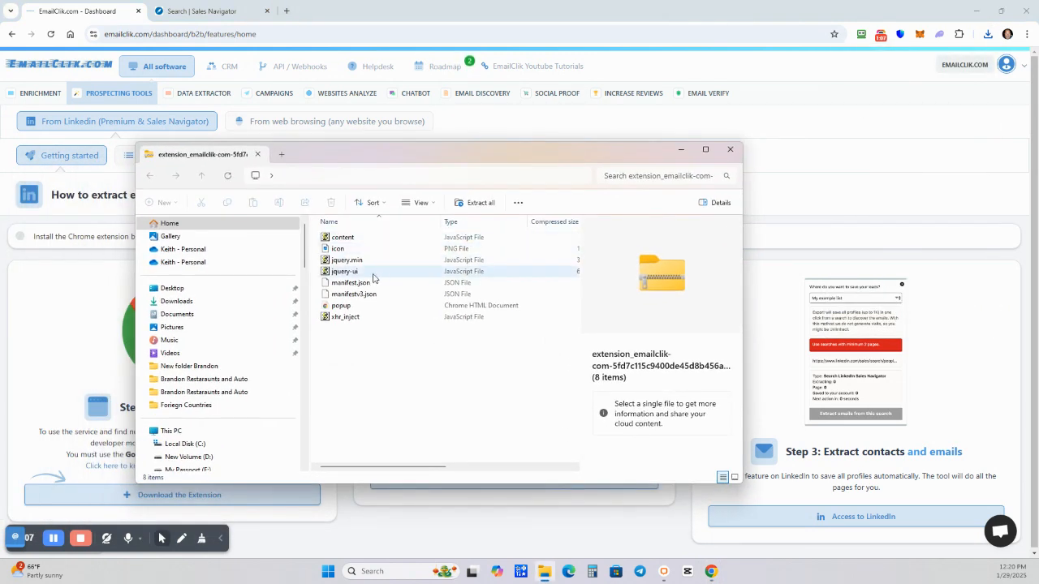
# Create a new folder named "Emaiclik 2" on the Desktop
pyautogui.click(184, 289)
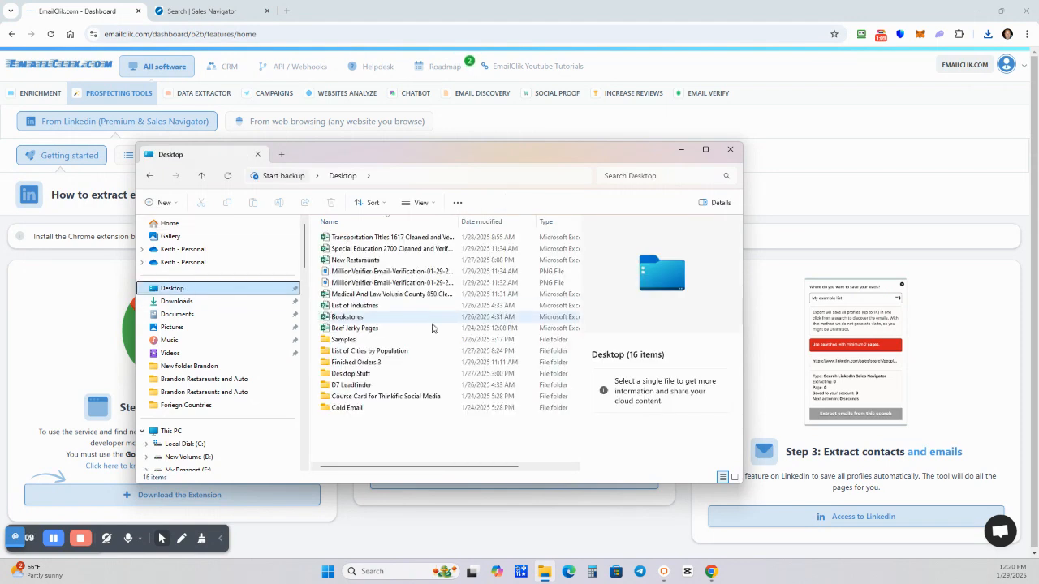
pyautogui.rightClick(425, 372)
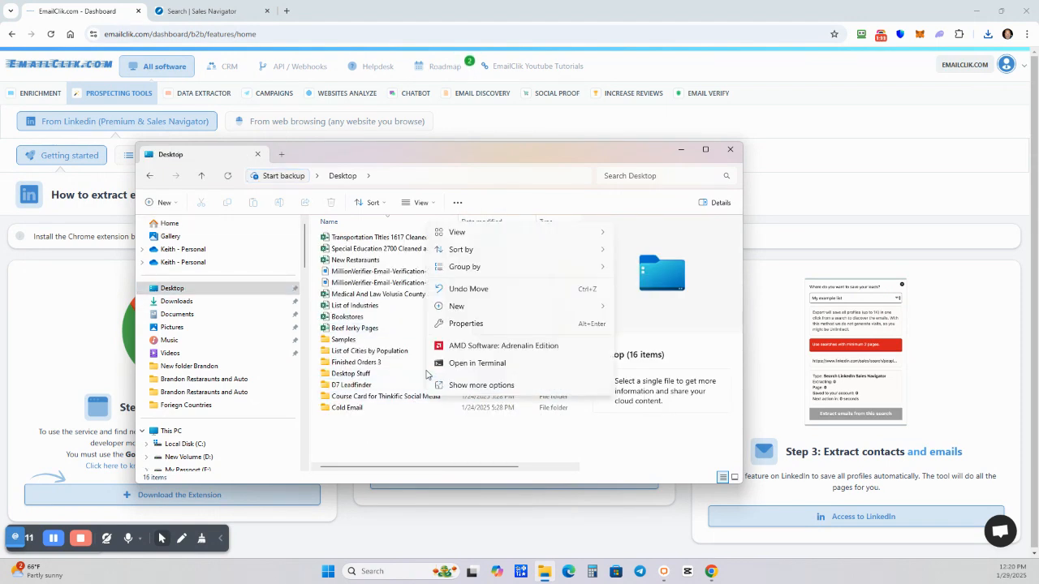
pyautogui.moveTo(449, 307)
pyautogui.click(632, 306)
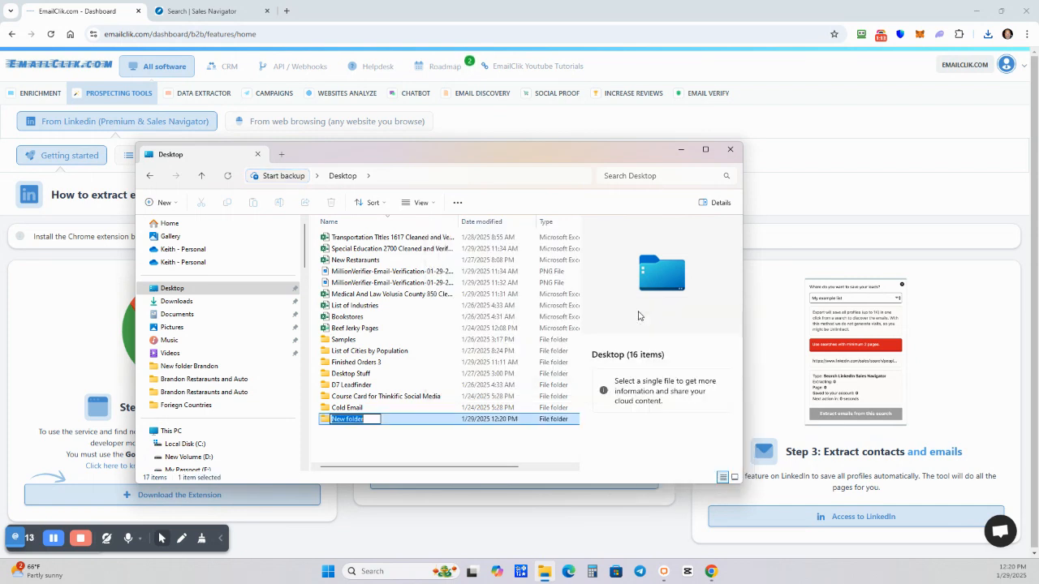
pyautogui.write('Emailclik 2')
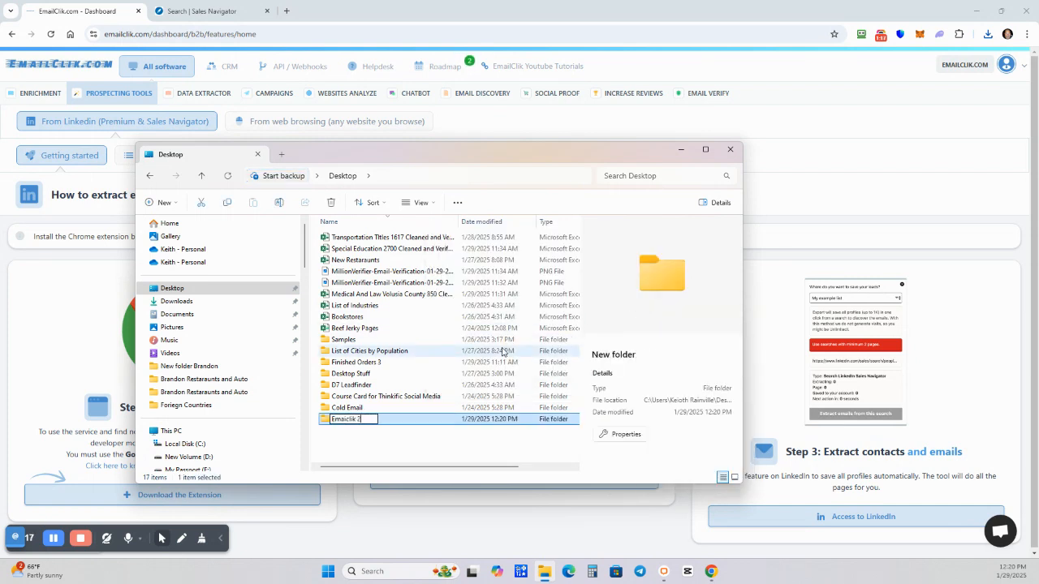
pyautogui.click(438, 308)
pyautogui.moveTo(546, 160)
pyautogui.mouseDown()
pyautogui.moveTo(735, 146)
pyautogui.moveTo(746, 162)
pyautogui.moveTo(563, 149)
pyautogui.mouseUp()
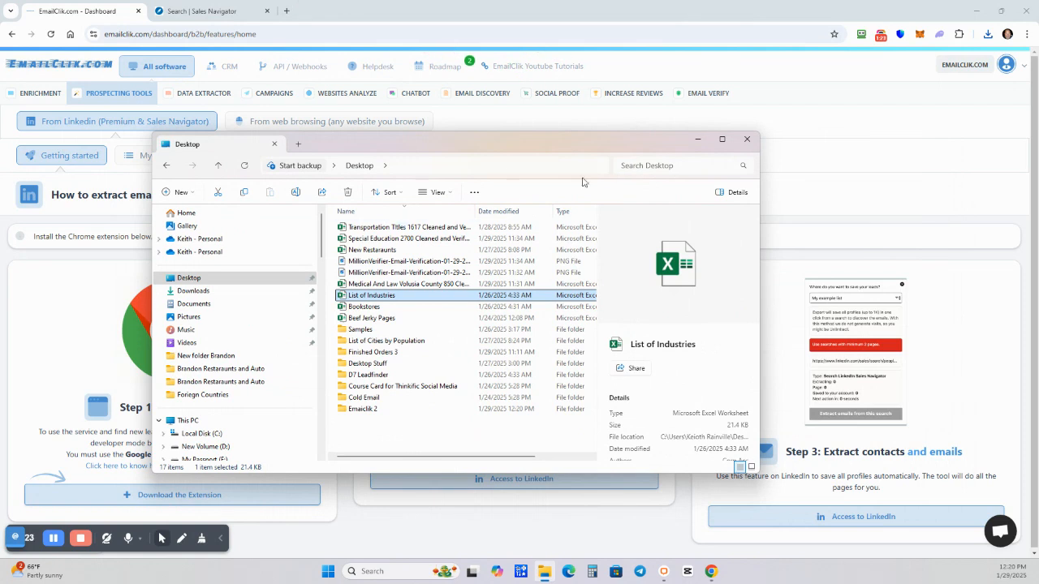
# Reopen the downloaded extension archive and copy all the files in it, from content through xhr_inject
pyautogui.click(546, 566)
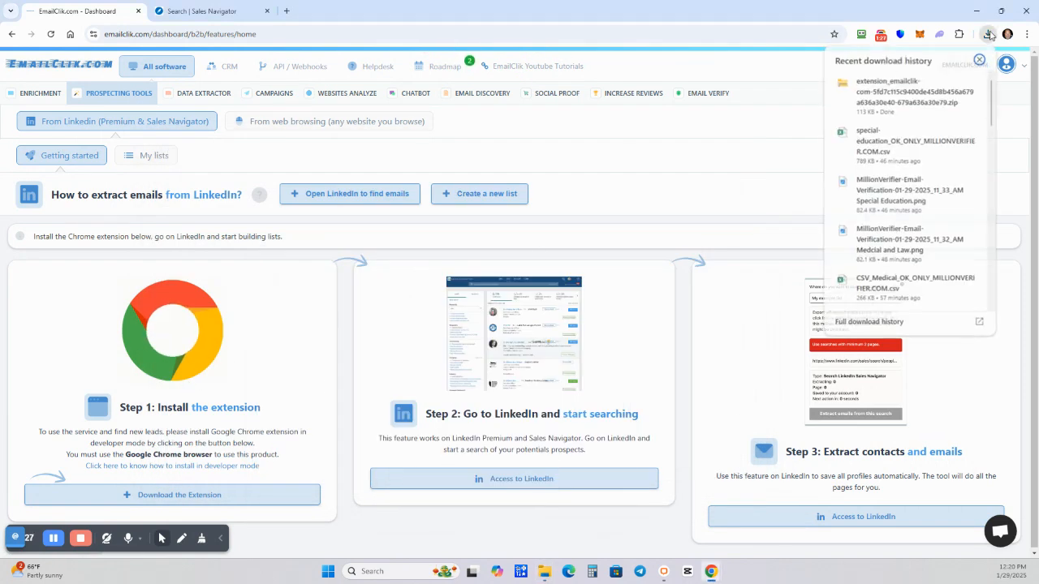
pyautogui.click(888, 92)
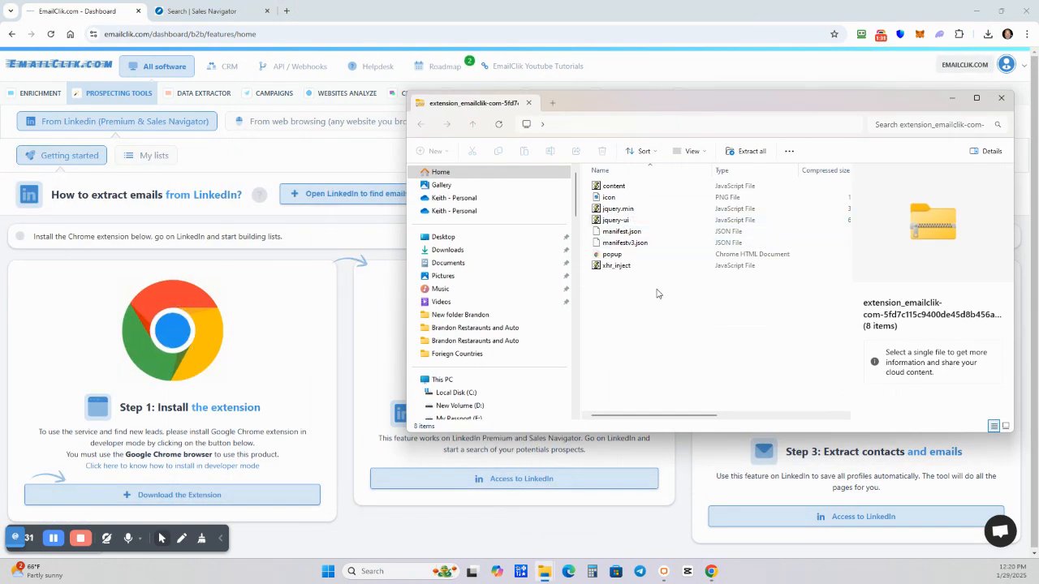
pyautogui.click(610, 189)
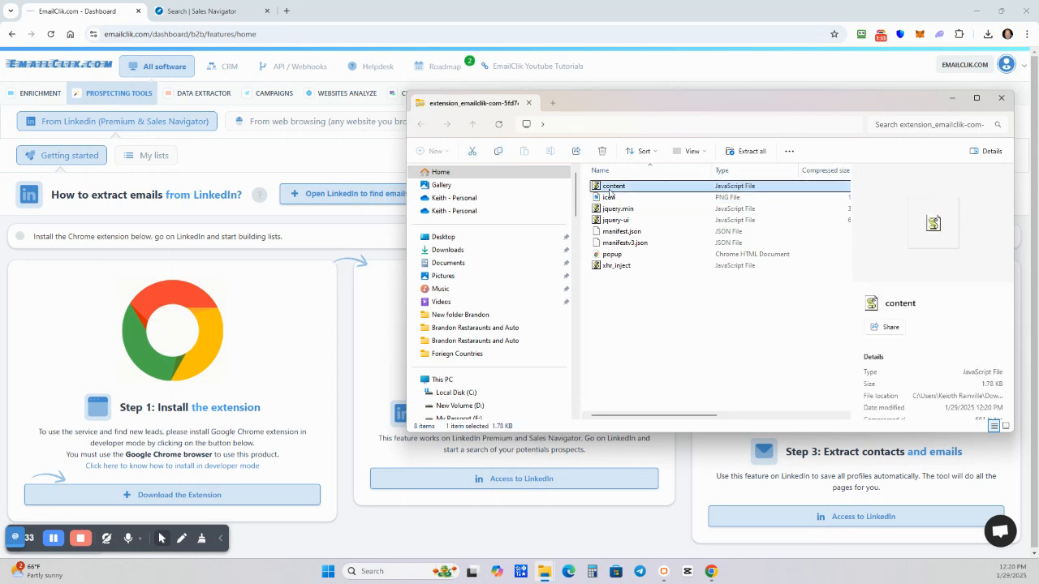
pyautogui.hotkey('shift', 'Down')
pyautogui.hotkey('shift', 'Down')
pyautogui.hotkey('shift', 'Down')
pyautogui.hotkey('shift', 'Down')
pyautogui.hotkey('shift', 'Down')
pyautogui.hotkey('shift', 'Down')
pyautogui.hotkey('shift', 'Down')
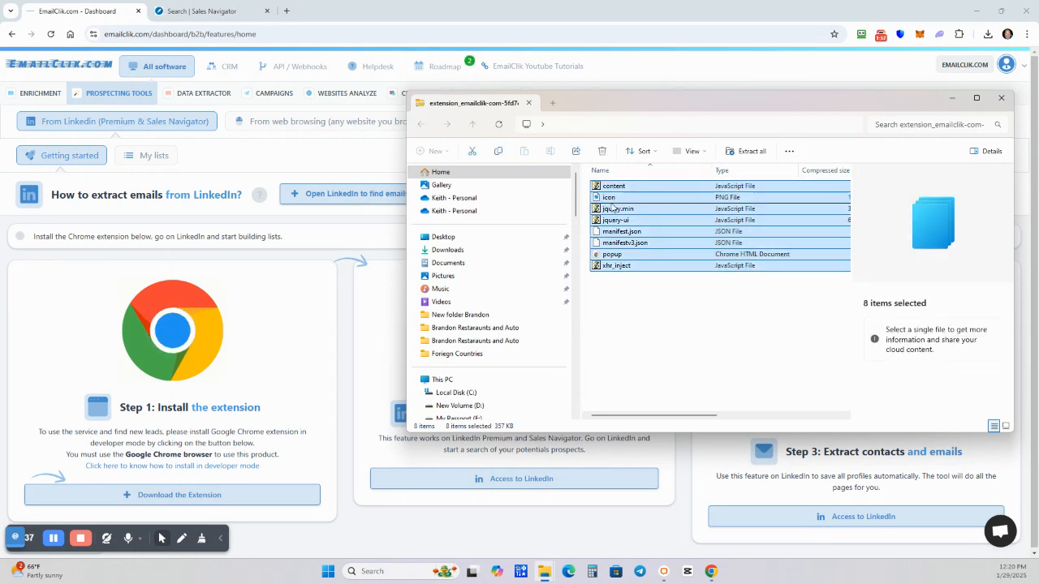
pyautogui.rightClick(613, 203)
pyautogui.click(637, 238)
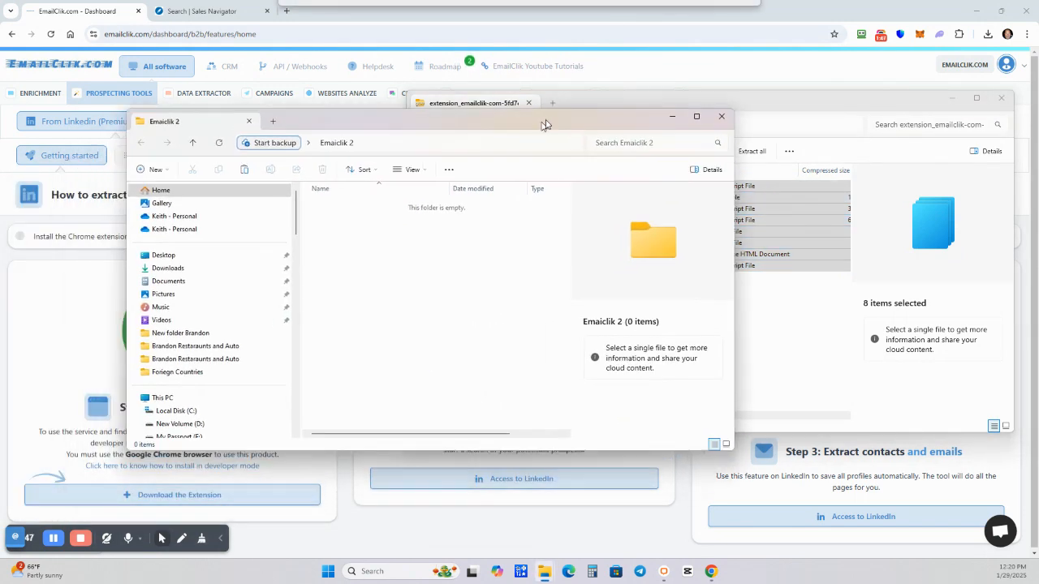
# Paste the copied extension files into the "Emaiclik 2" folder and close the file windows
pyautogui.rightClick(484, 240)
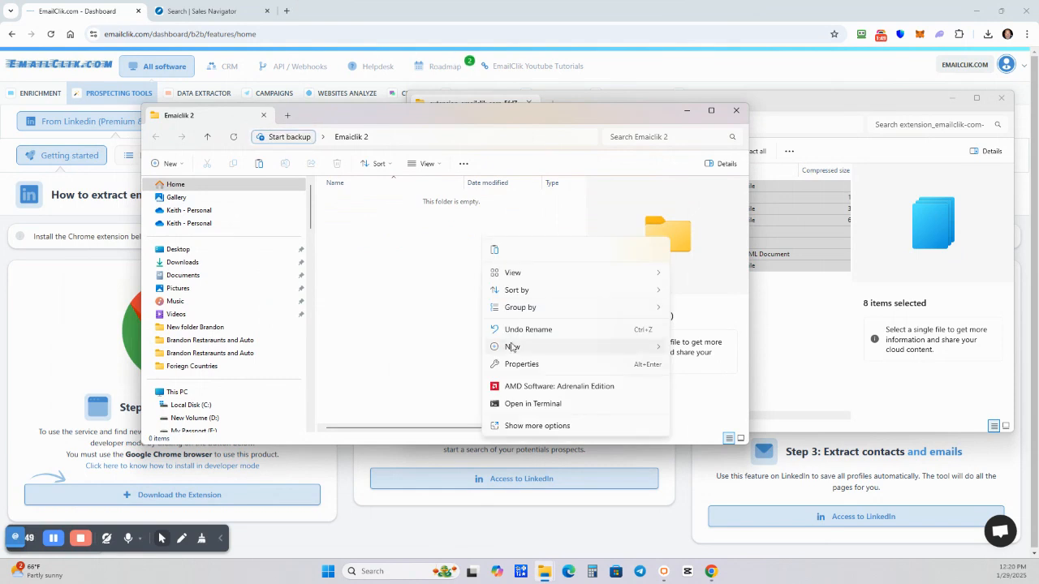
pyautogui.click(478, 266)
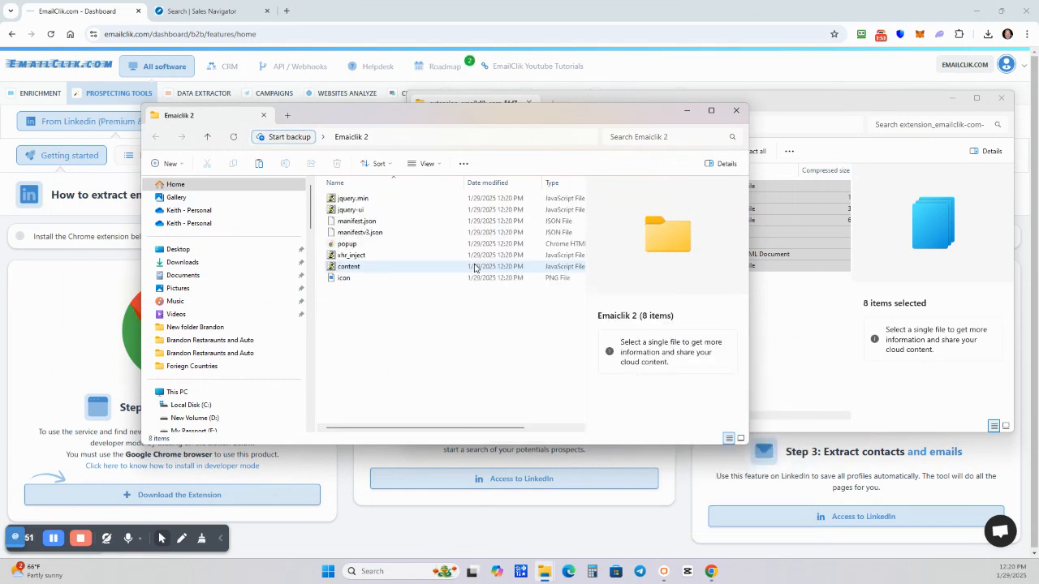
pyautogui.click(712, 110)
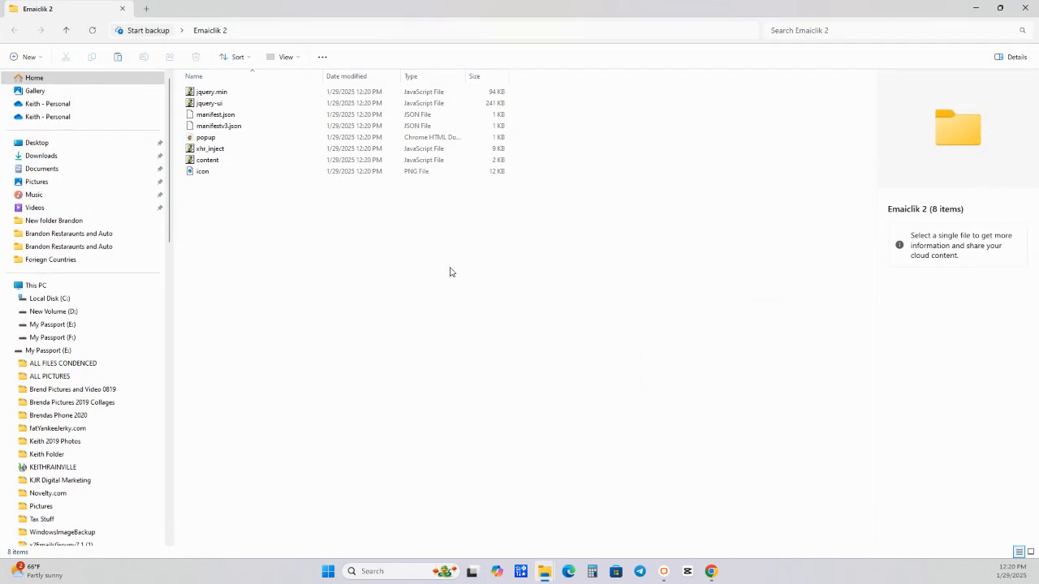
pyautogui.click(1021, 8)
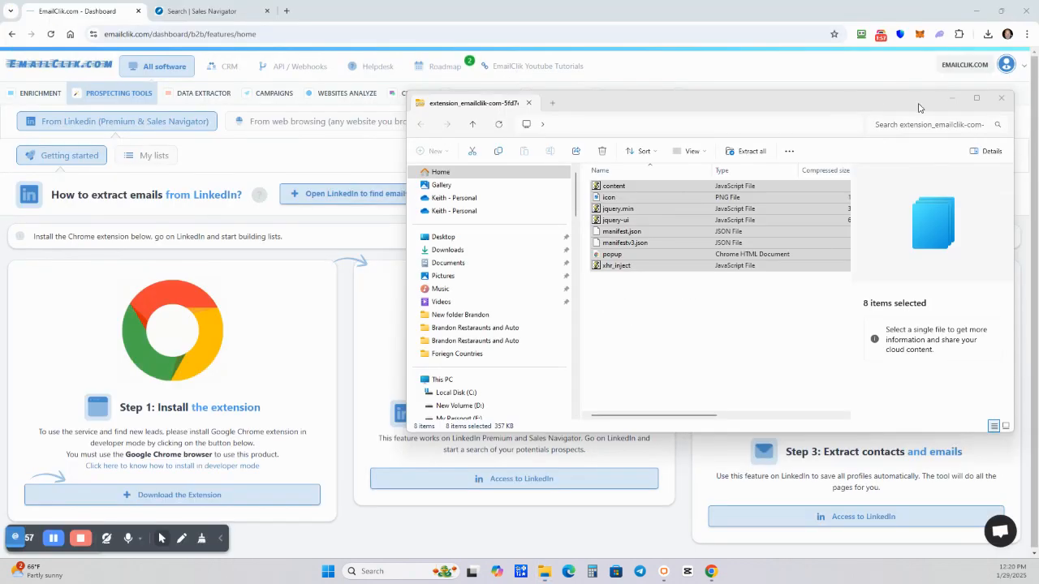
pyautogui.click(992, 96)
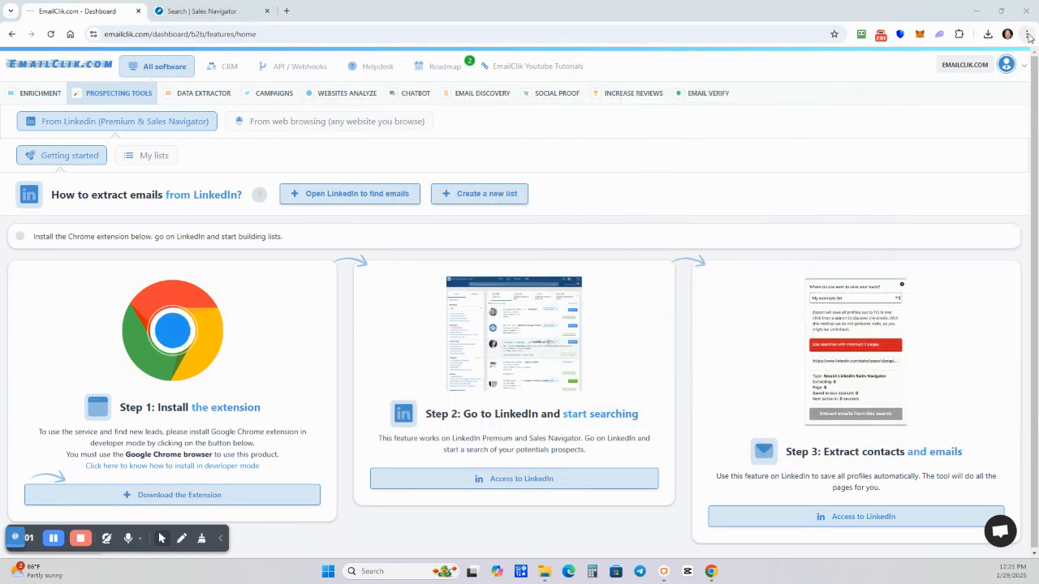
# Load the Desktop folder "Emaiclik 2" as an unpacked extension in Chrome's extension manager
pyautogui.hotkey('alt', 'f')
pyautogui.moveTo(905, 212)
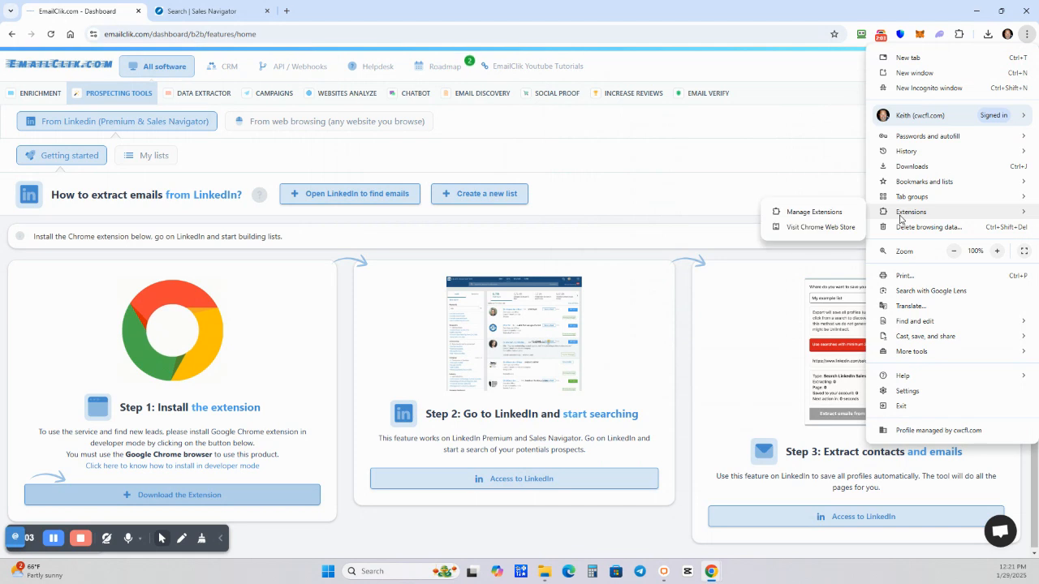
pyautogui.click(808, 216)
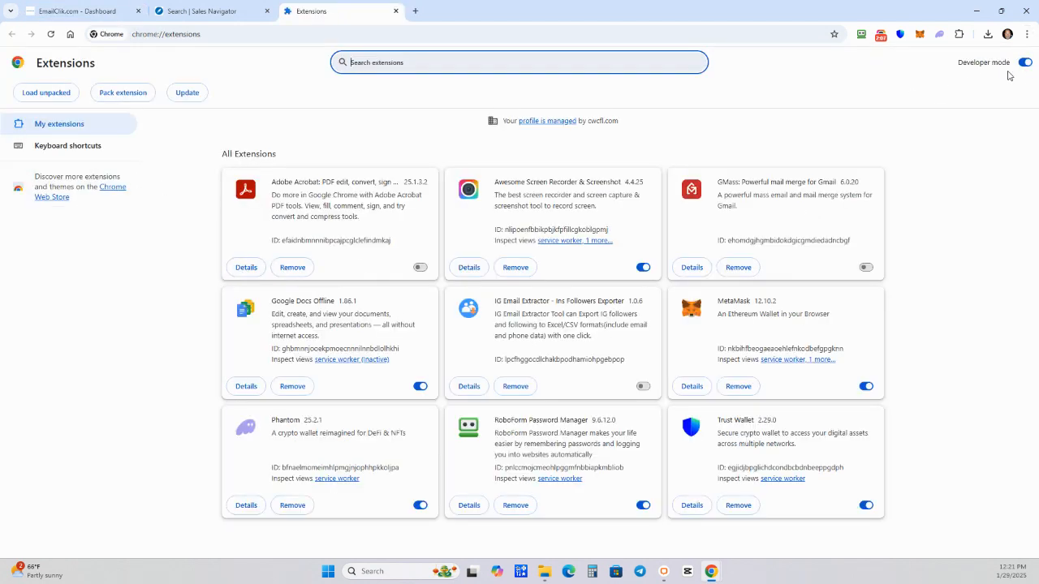
pyautogui.click(36, 94)
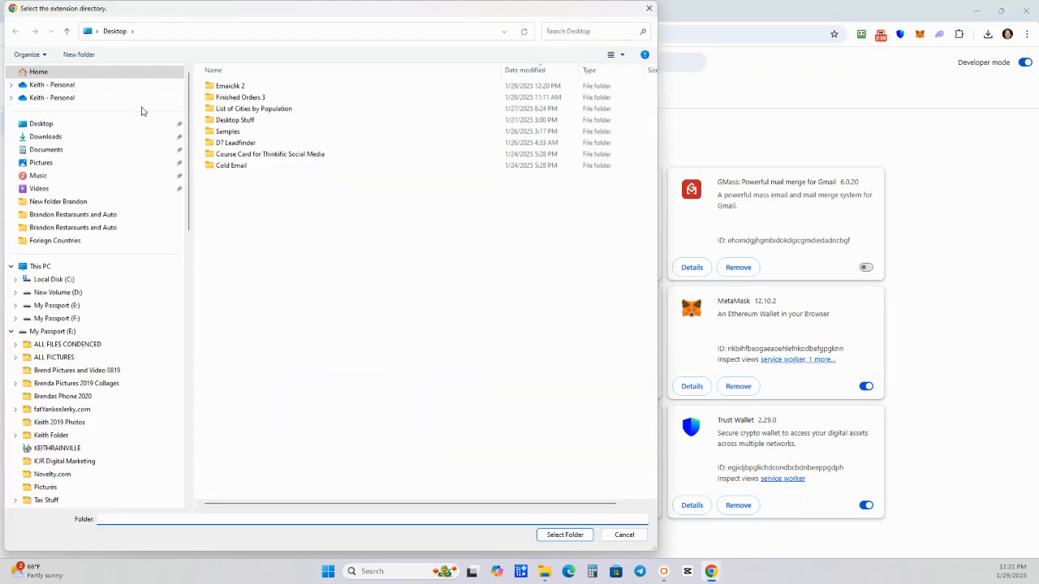
pyautogui.doubleClick(230, 87)
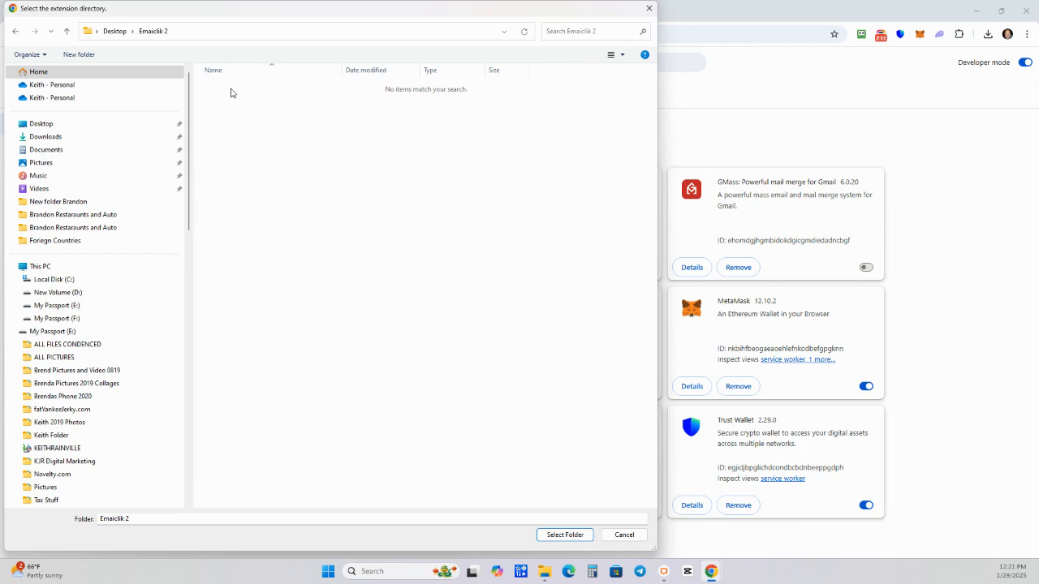
pyautogui.click(573, 534)
# Clear all logged errors of the EmailClik.com extension and update the installed extensions
pyautogui.click(326, 269)
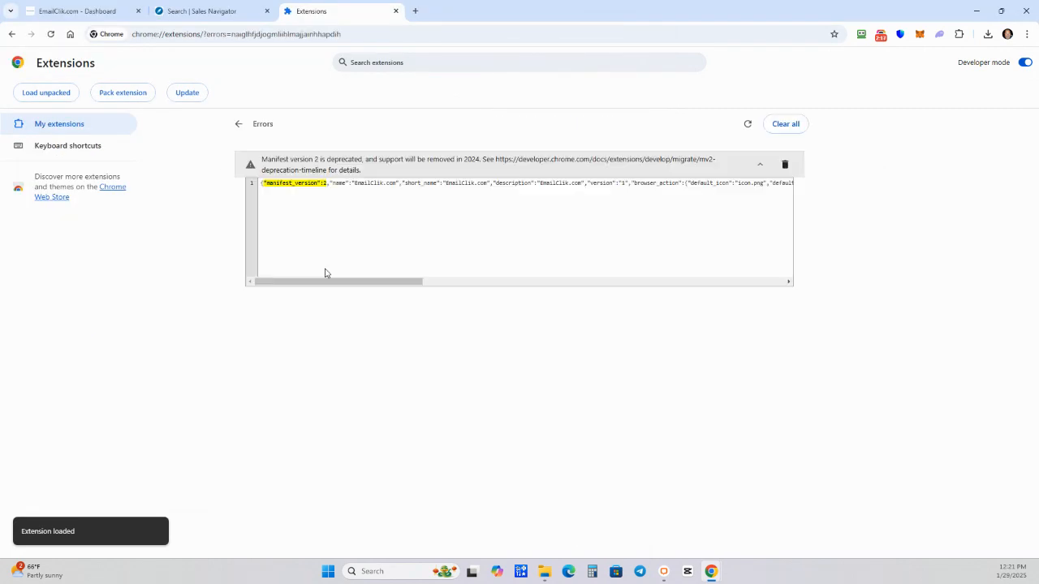
pyautogui.click(784, 123)
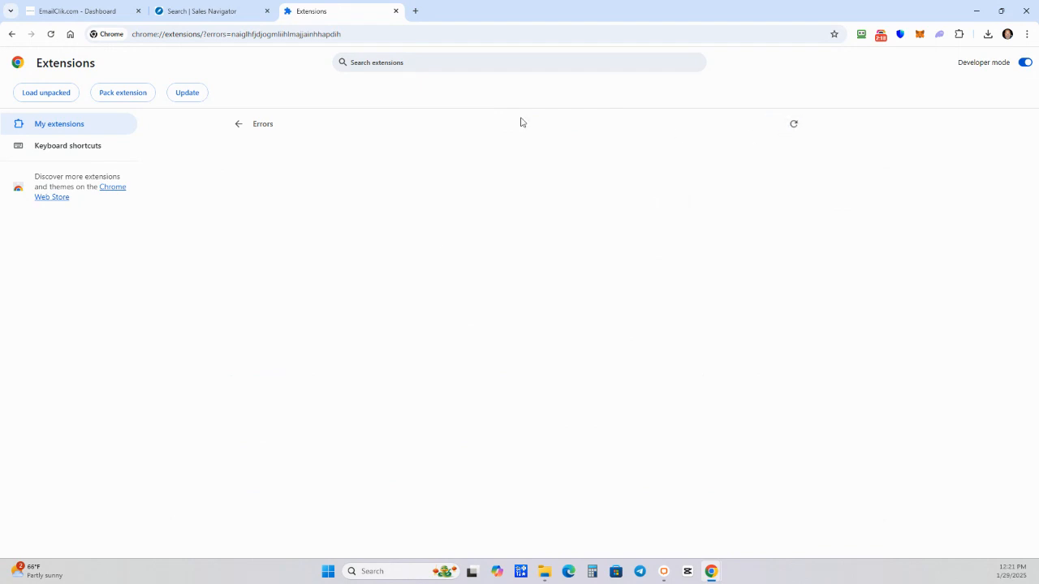
pyautogui.click(191, 99)
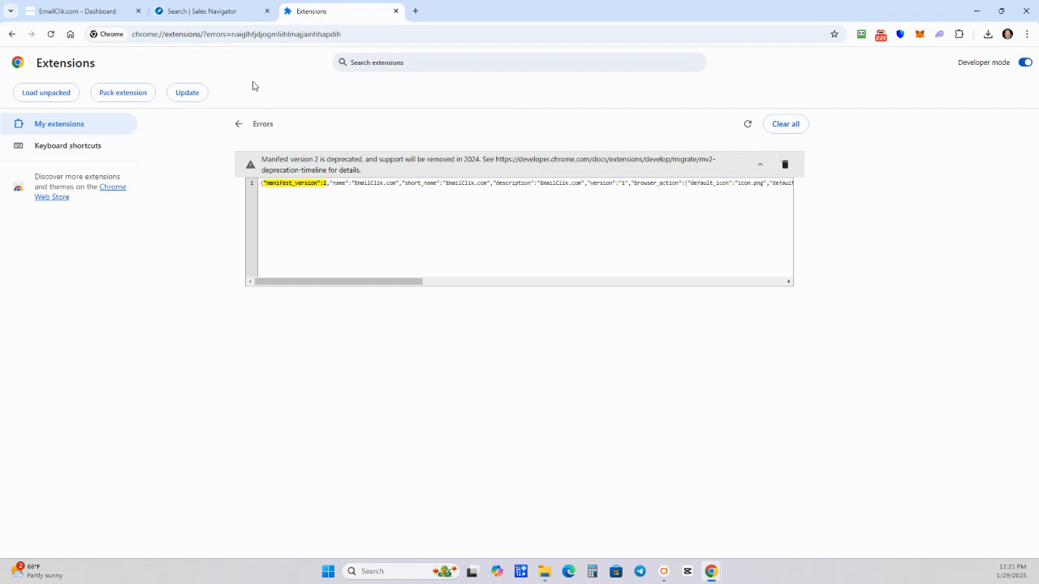
pyautogui.click(395, 11)
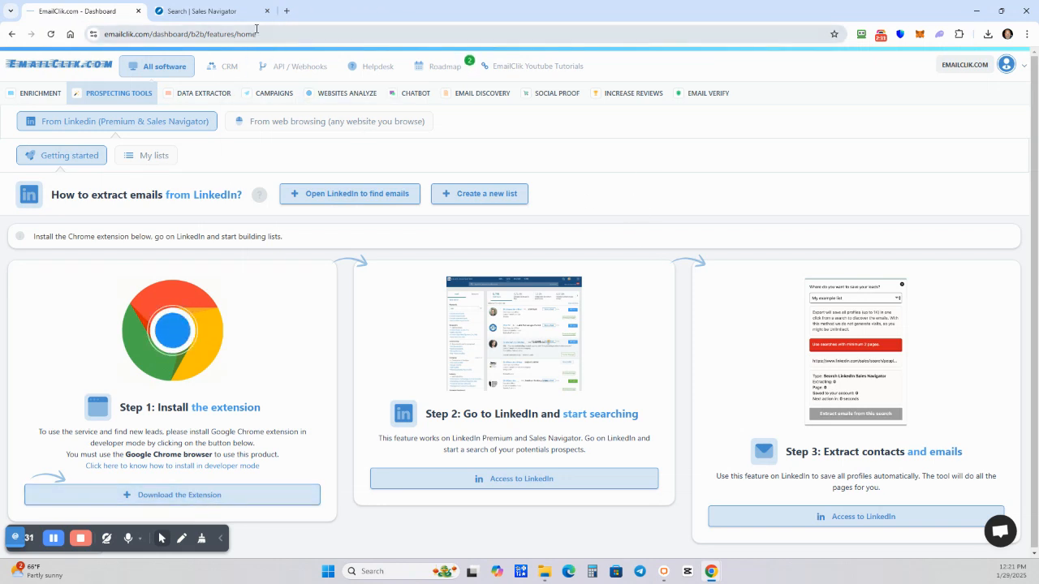
# Switch to the open LinkedIn Sales Navigator lead search
pyautogui.click(224, 13)
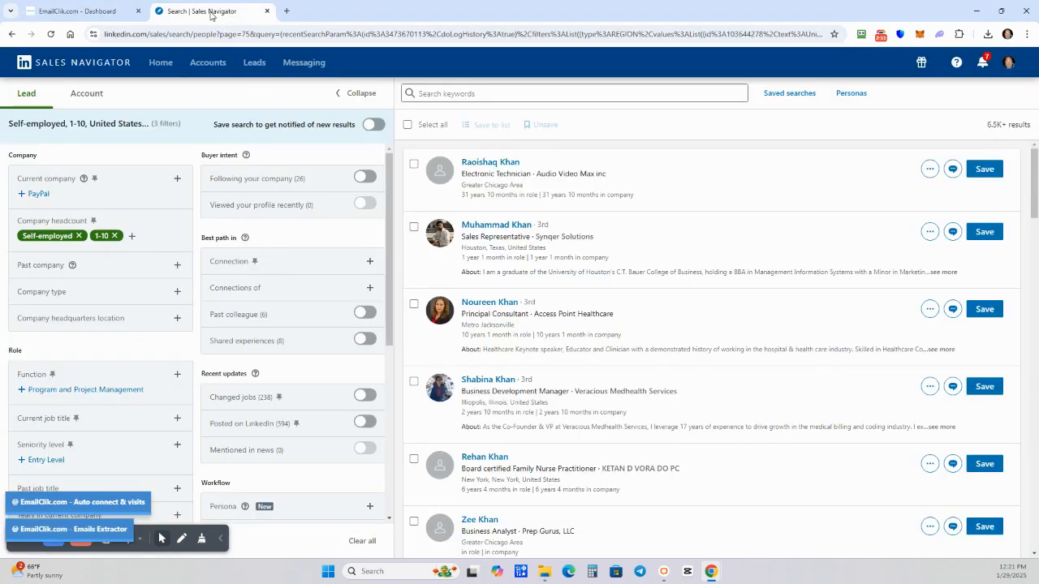
# Pin the EmailClik.com extension to the browser toolbar and reload the Sales Navigator lead search
pyautogui.click(958, 34)
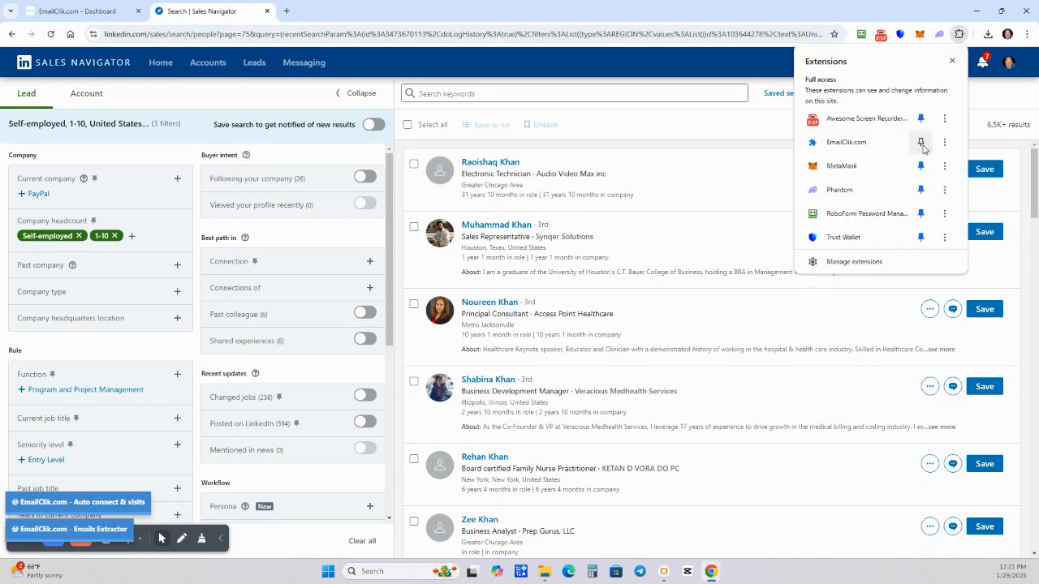
pyautogui.click(921, 143)
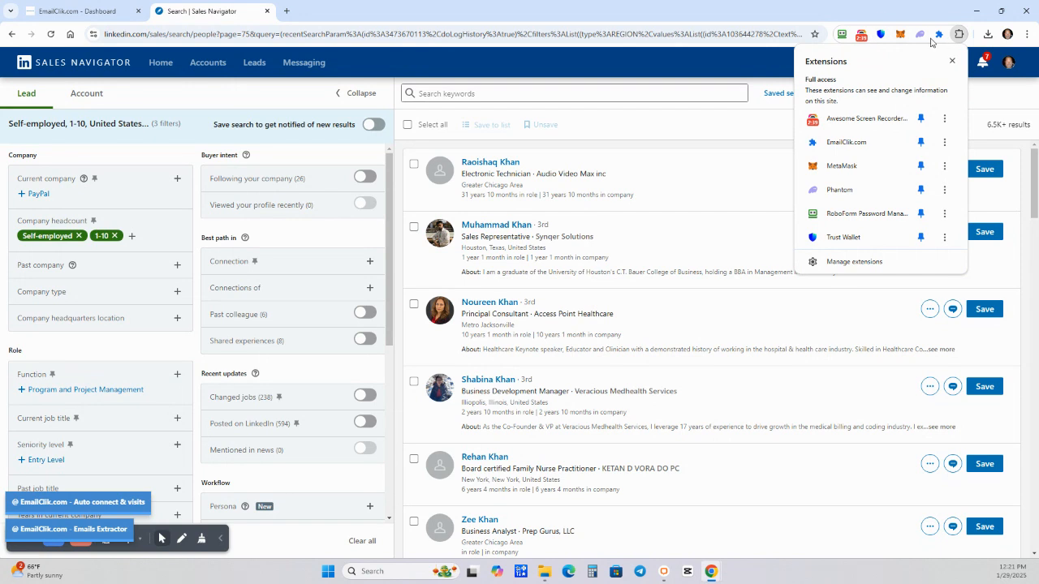
pyautogui.click(760, 129)
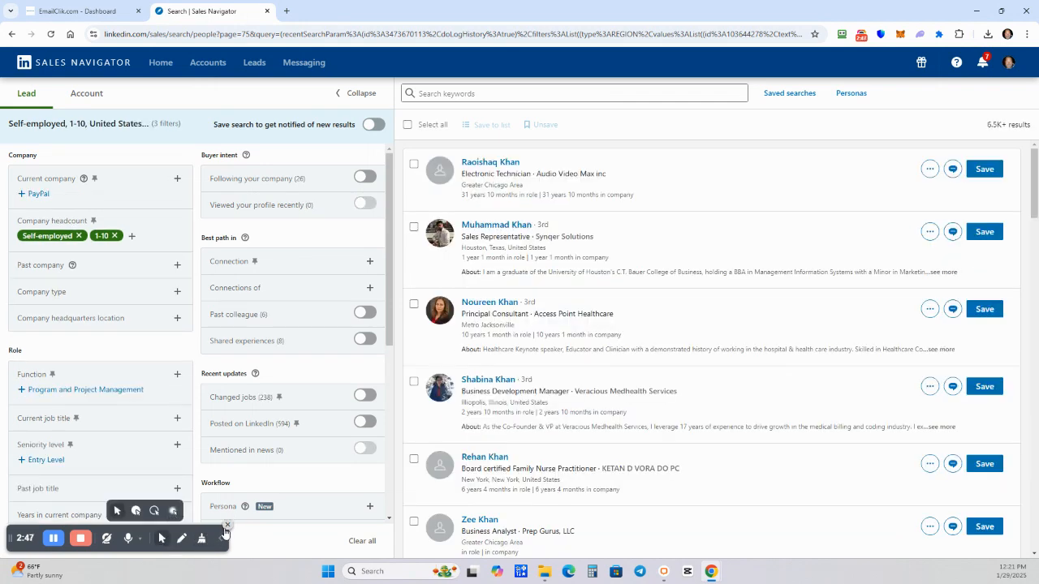
pyautogui.click(226, 528)
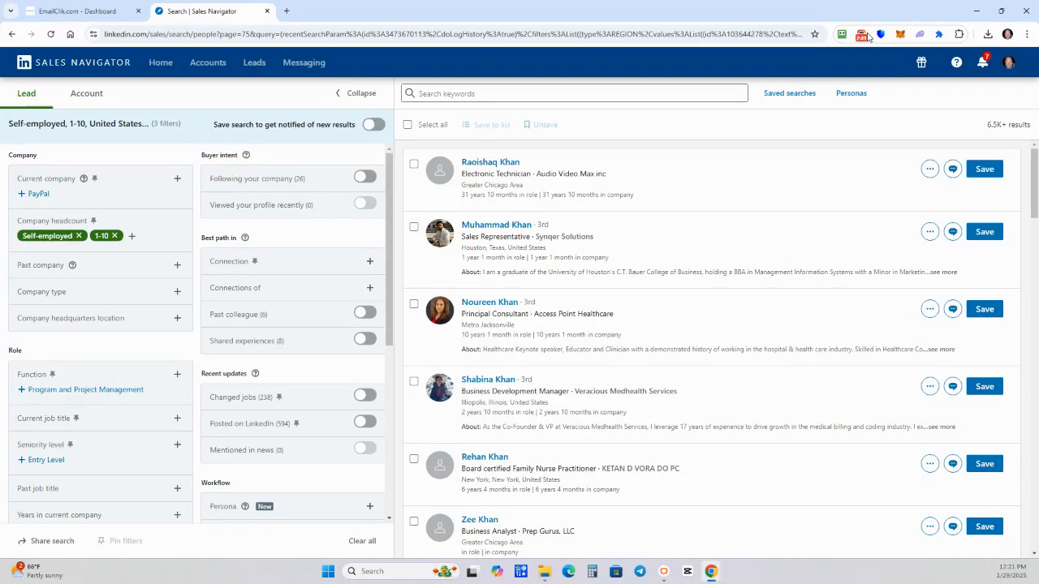
pyautogui.click(49, 34)
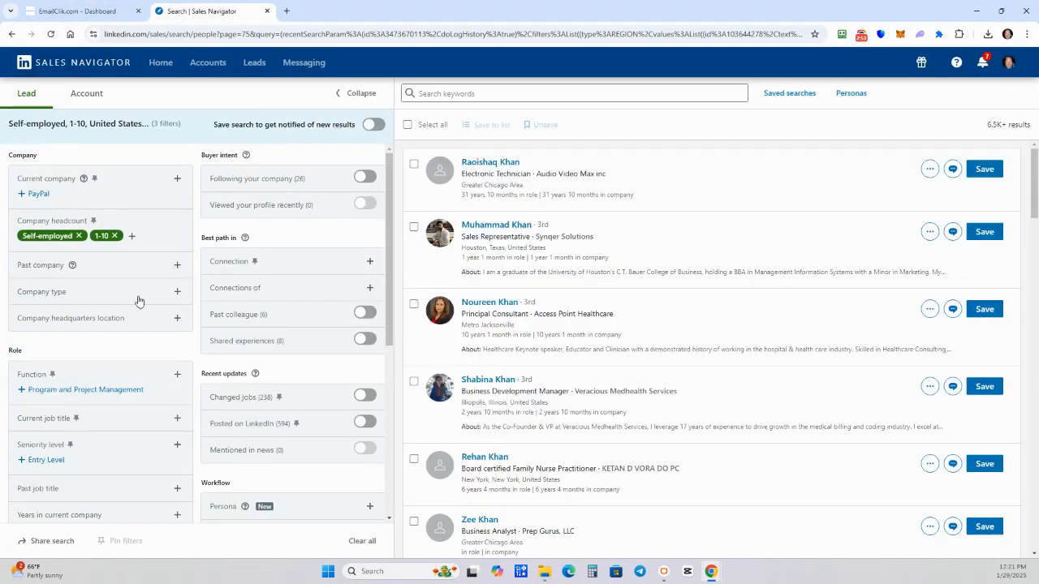
# Clear all filters of the lead search and set the company headcount filter to 1-10
pyautogui.click(365, 540)
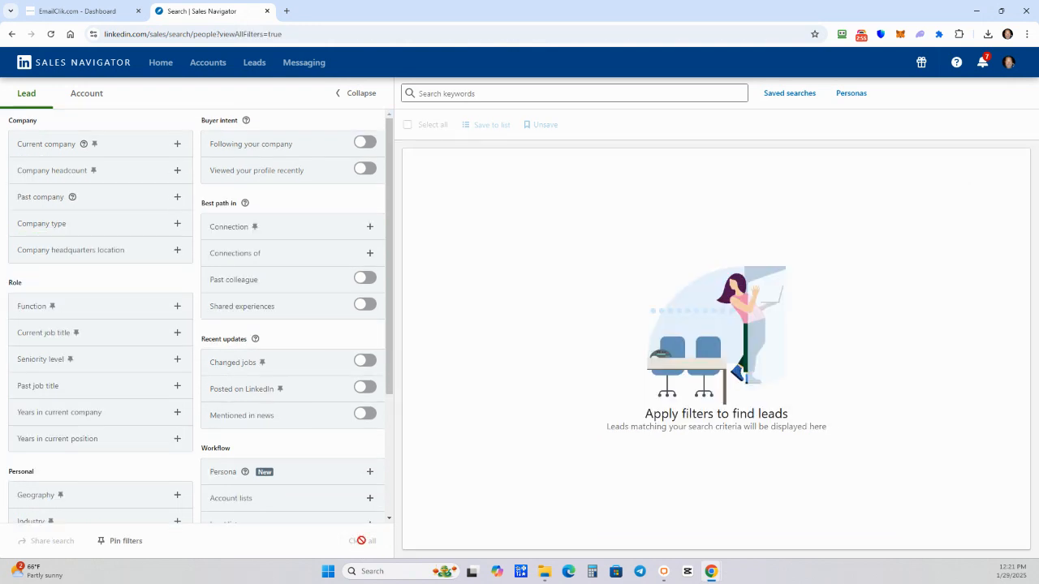
pyautogui.click(61, 174)
pyautogui.click(53, 203)
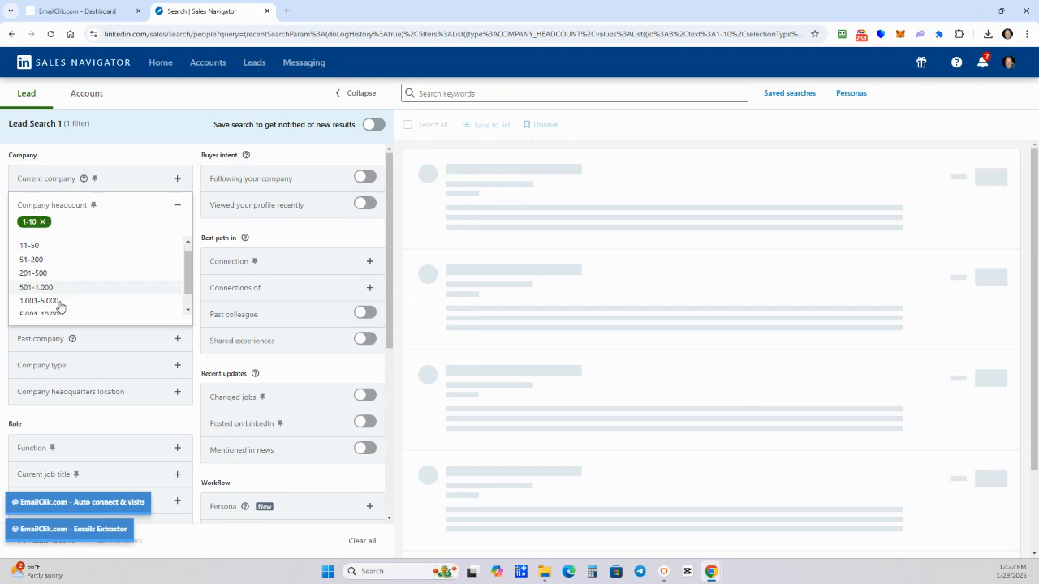
# Add United States as the geography filter of the lead search
pyautogui.scroll(-5, 72, 341)
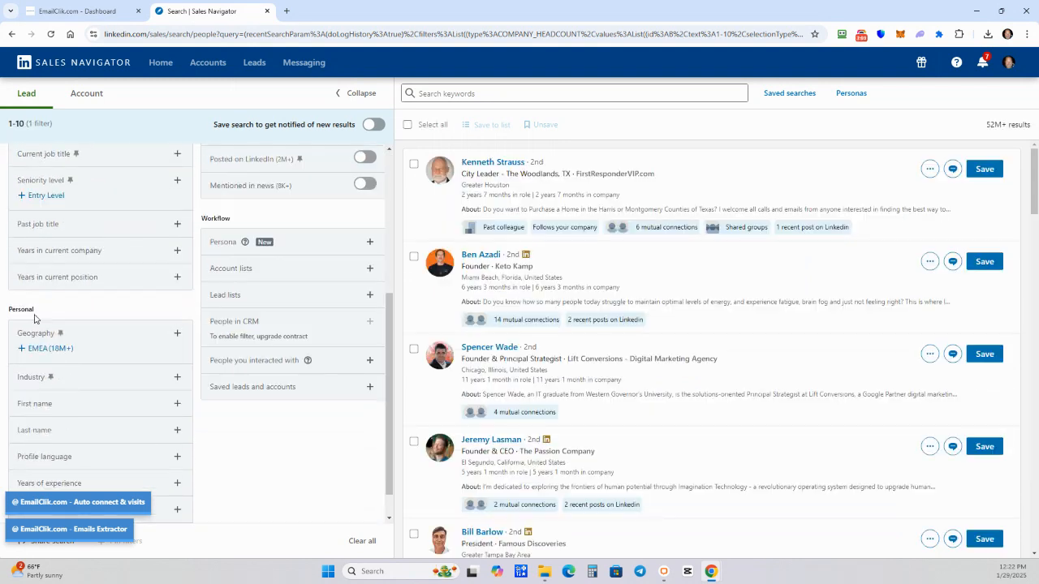
pyautogui.click(41, 332)
pyautogui.write('Unit')
pyautogui.click(48, 376)
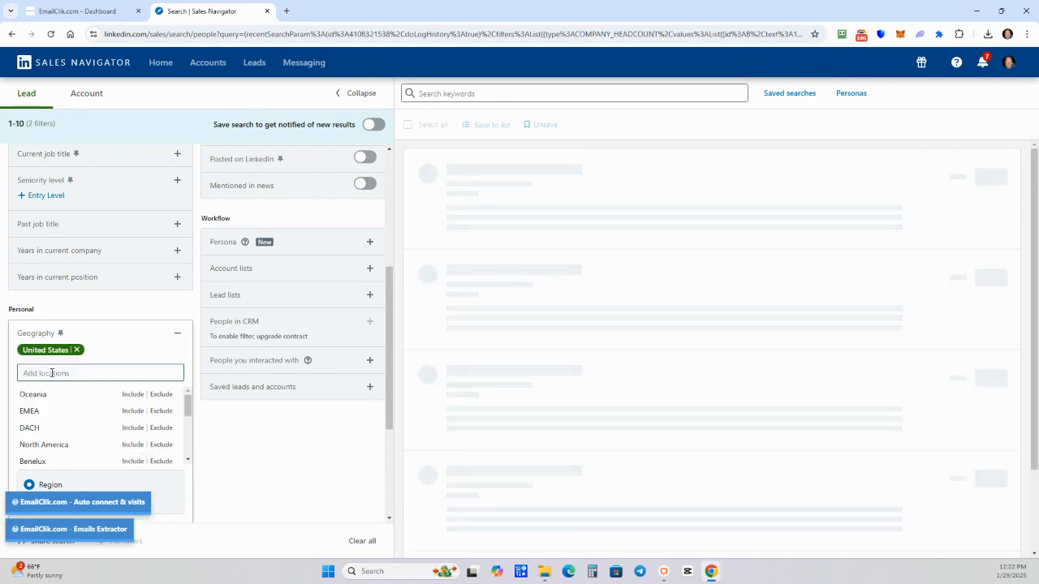
# Add Law Practice as the industry filter of the lead search
pyautogui.scroll(-3, 59, 250)
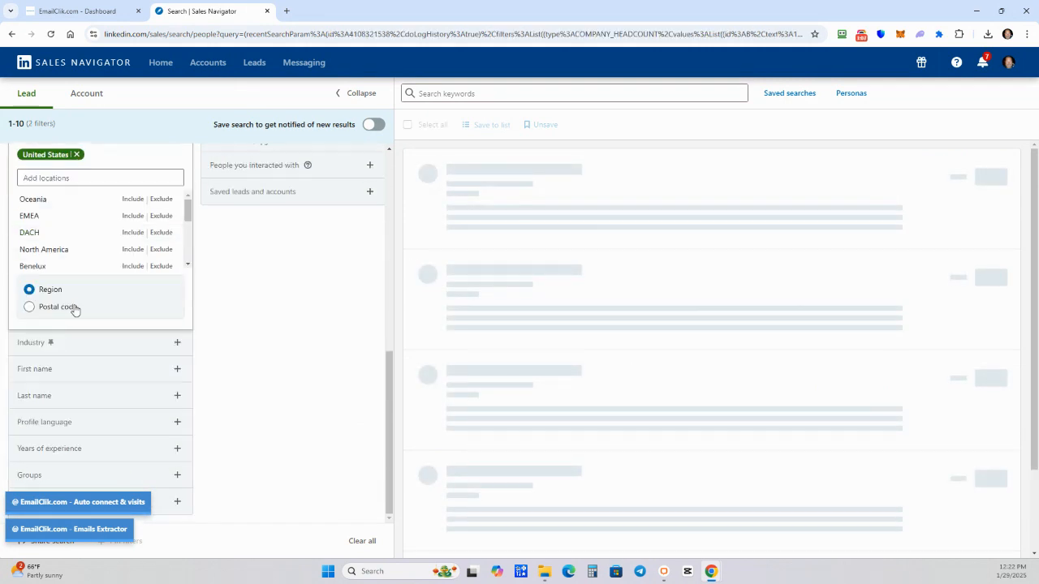
pyautogui.click(44, 345)
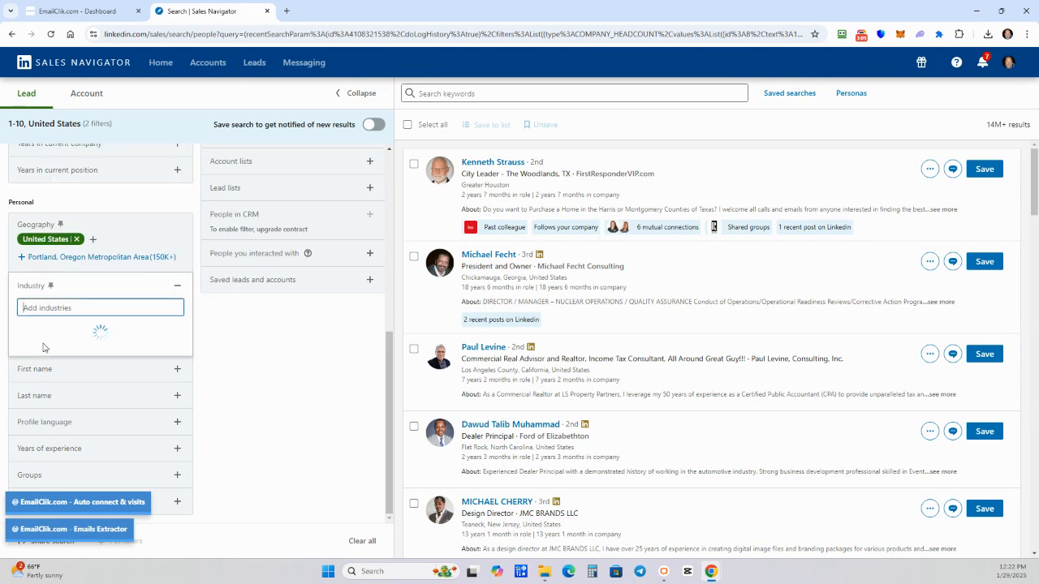
pyautogui.write('Law')
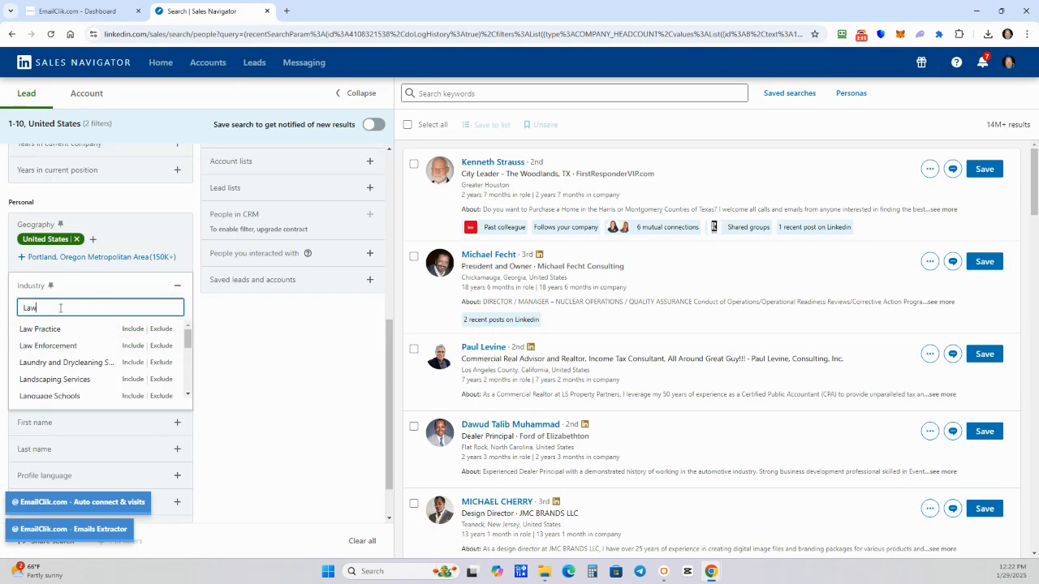
pyautogui.click(47, 331)
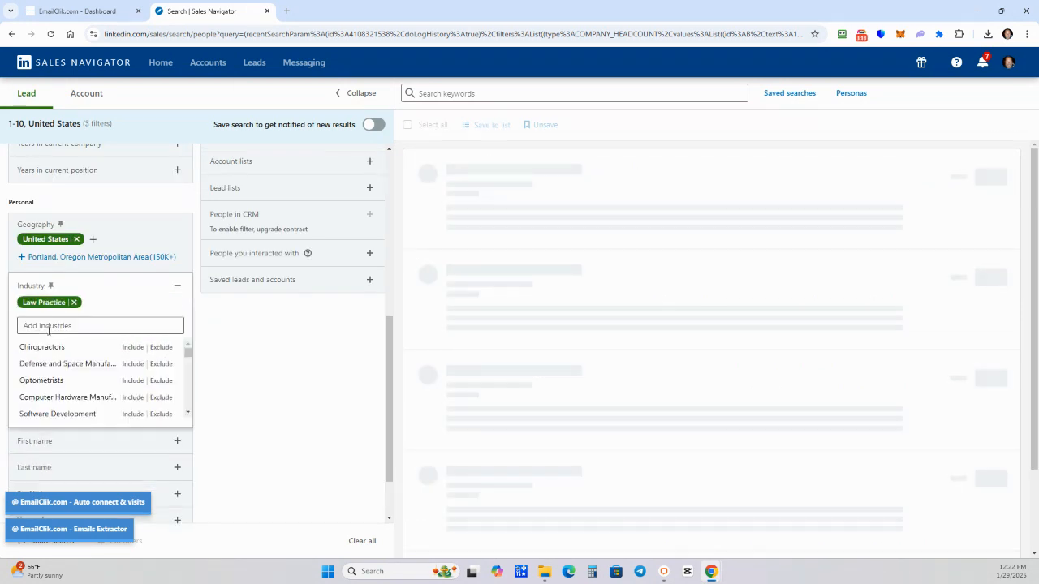
# Search the filtered leads for the keywords "Personal+Injury" and look through the first results
pyautogui.click(458, 94)
pyautogui.write('F')
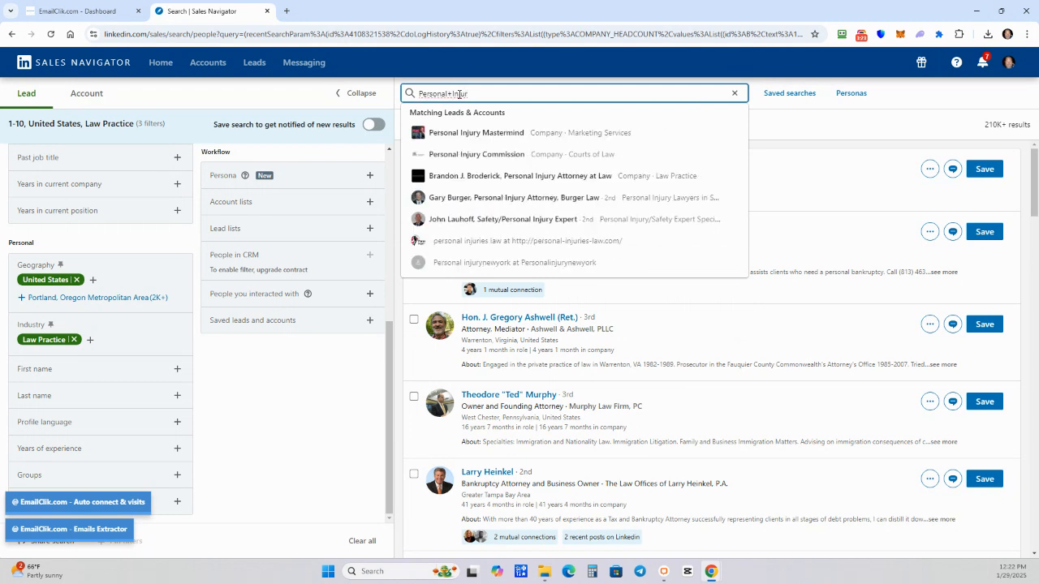
pyautogui.press('Return')
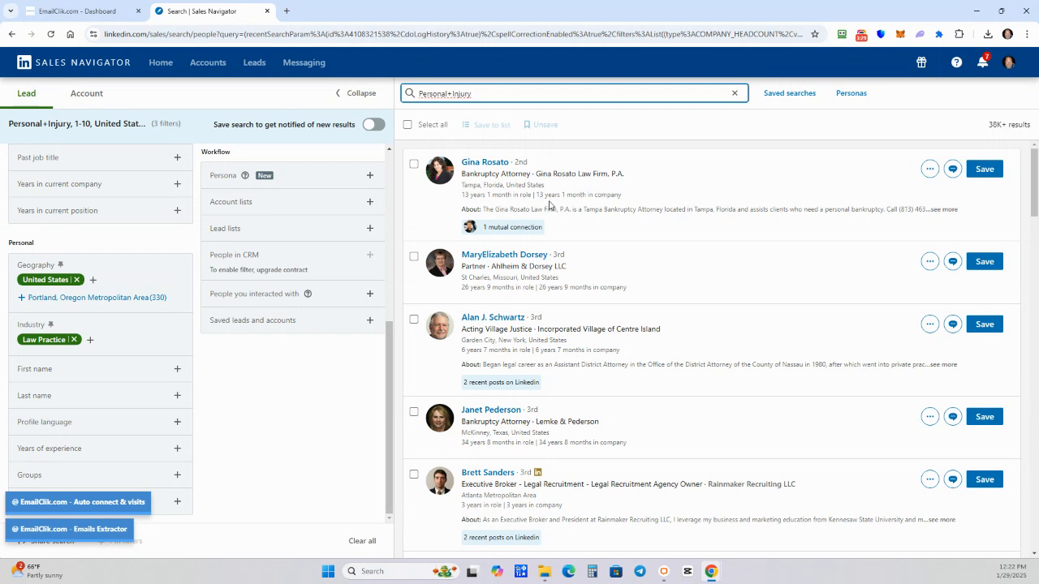
pyautogui.scroll(-1, 586, 399)
pyautogui.scroll(1, 591, 395)
pyautogui.scroll(-1, 589, 397)
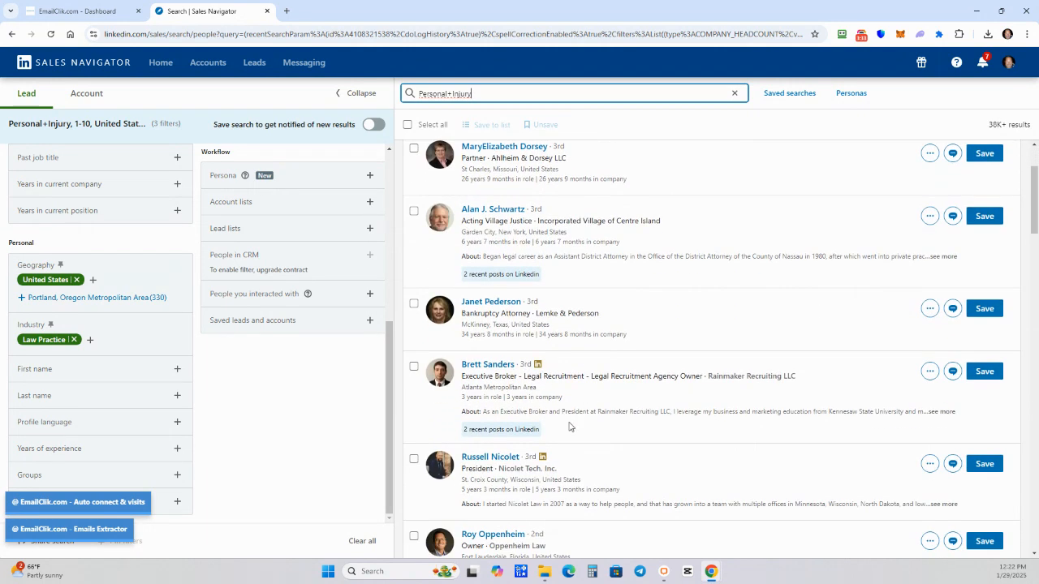
pyautogui.scroll(2, 546, 227)
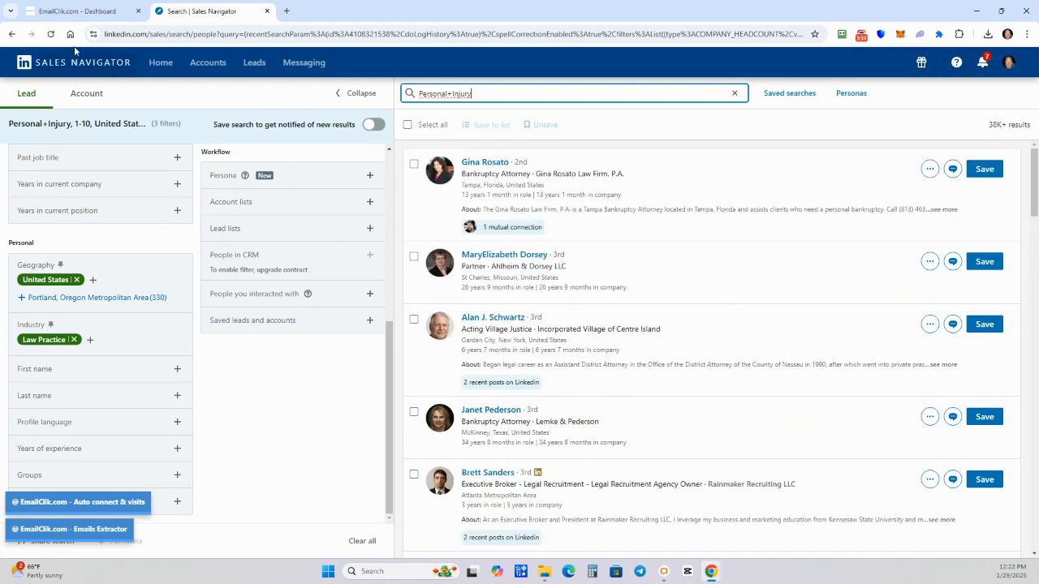
# Create a new LinkedIn list named "Personal Injury" in the EmailClik dashboard
pyautogui.click(81, 11)
pyautogui.click(494, 200)
pyautogui.click(454, 140)
pyautogui.write('Perso')
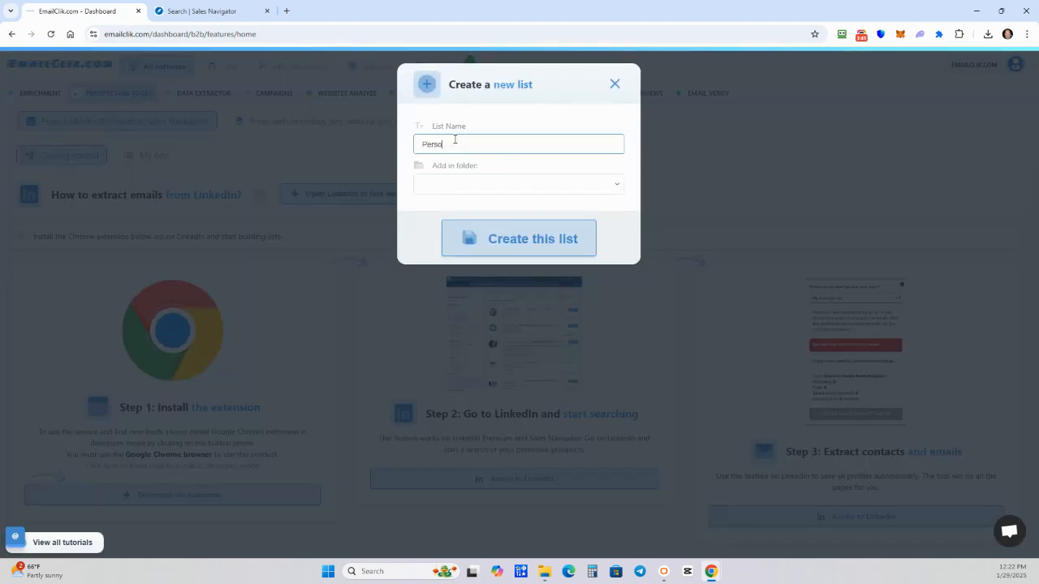
pyautogui.write('nal O')
pyautogui.press('BackSpace')
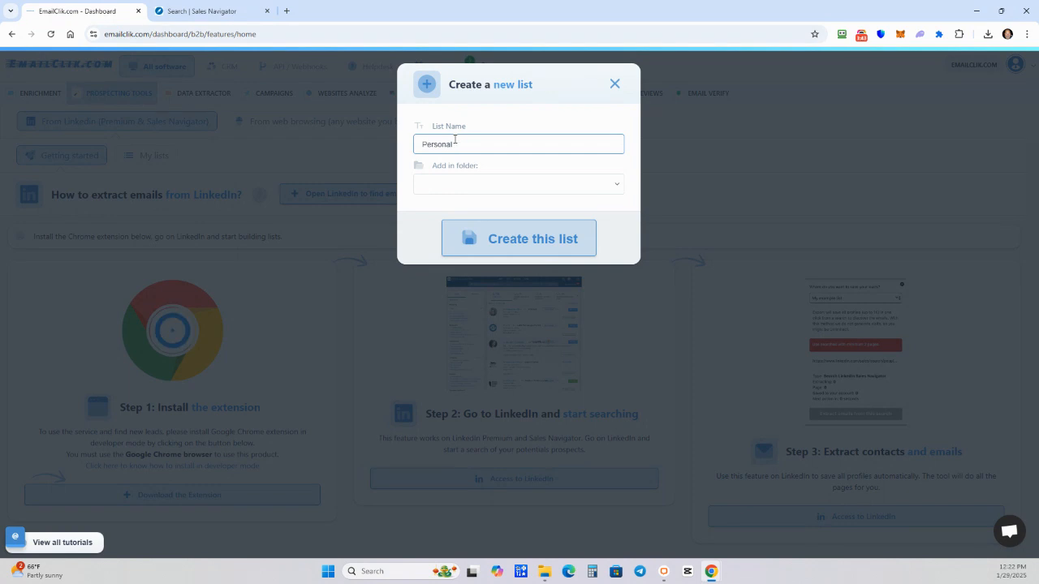
pyautogui.write('injury')
pyautogui.click(517, 248)
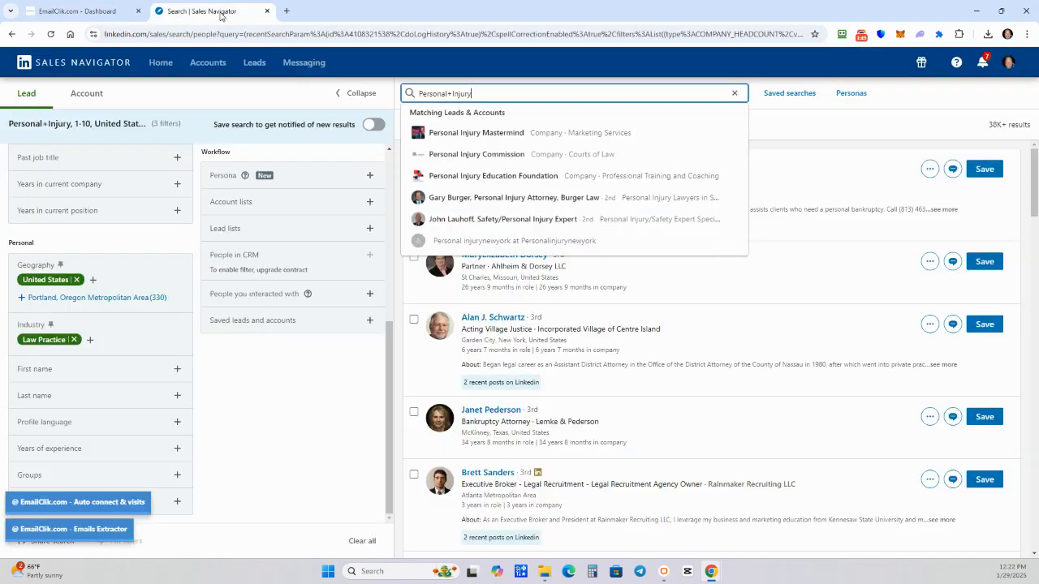
# Reload the Sales Navigator search and start extracting its emails into the "Personal Injury" list with the EmailClik Emails Extractor
pyautogui.click(50, 35)
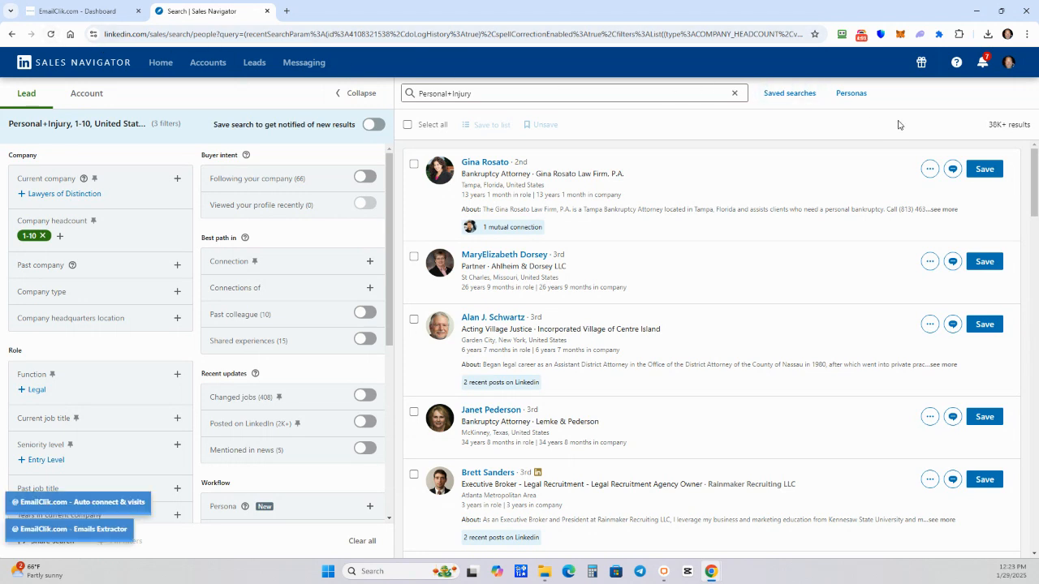
pyautogui.click(72, 527)
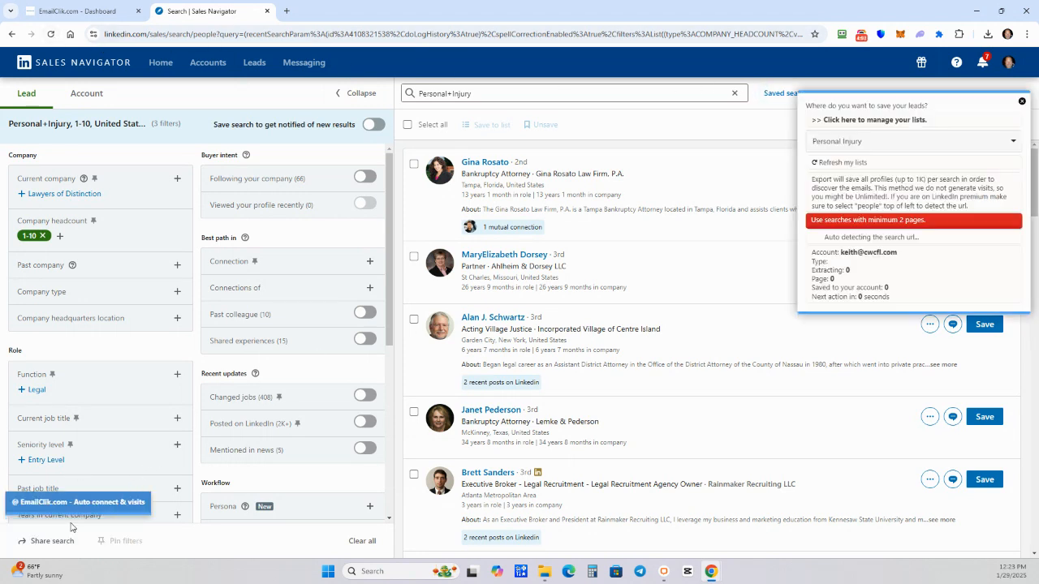
pyautogui.click(868, 143)
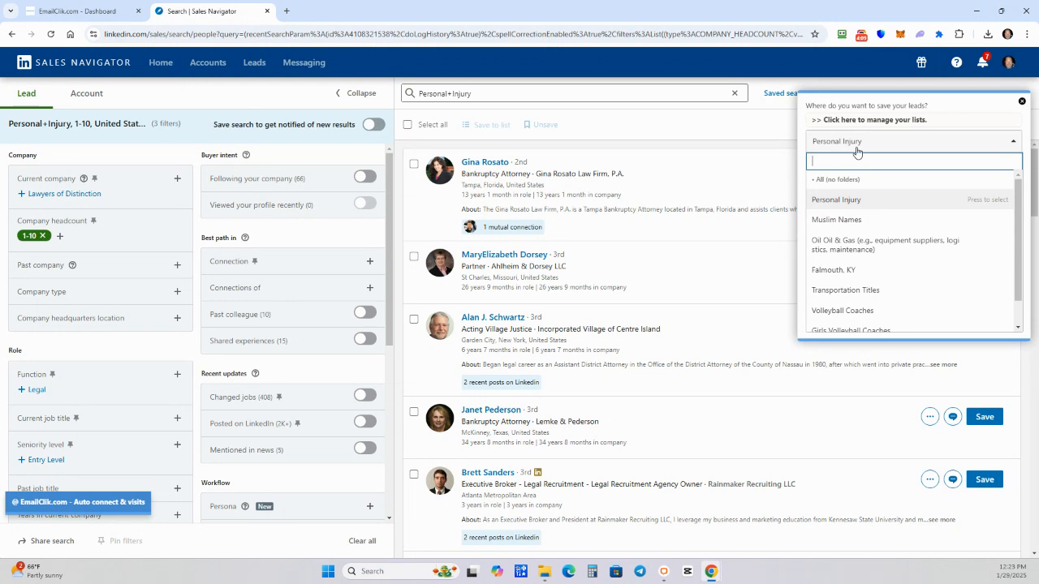
pyautogui.click(927, 108)
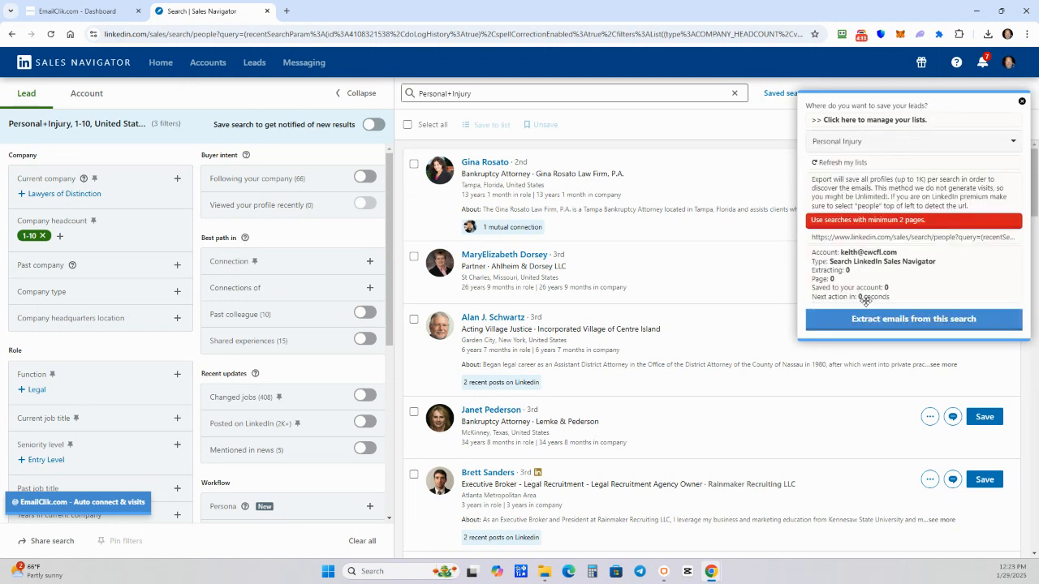
pyautogui.click(897, 318)
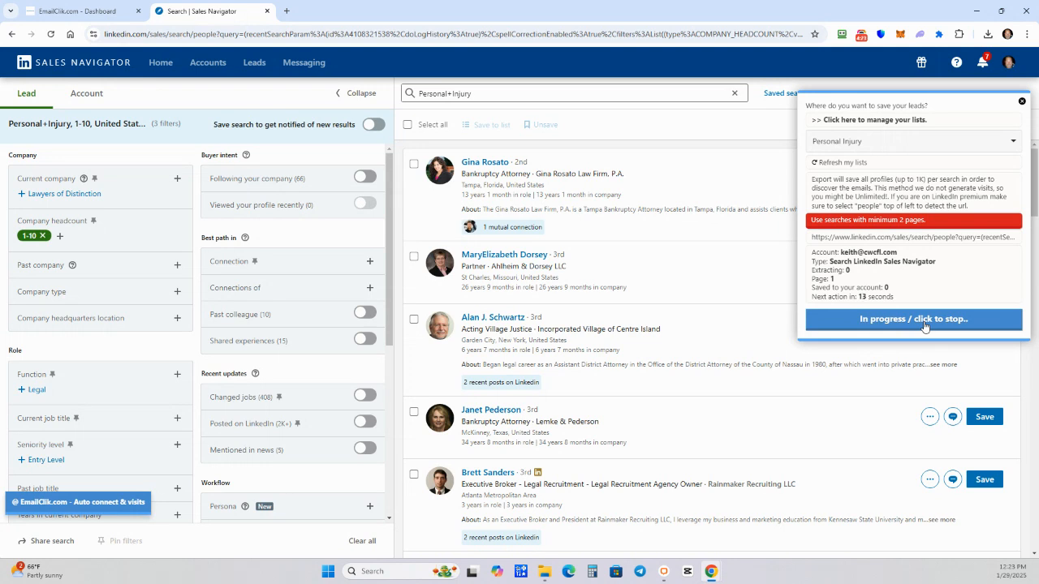
pyautogui.click(860, 36)
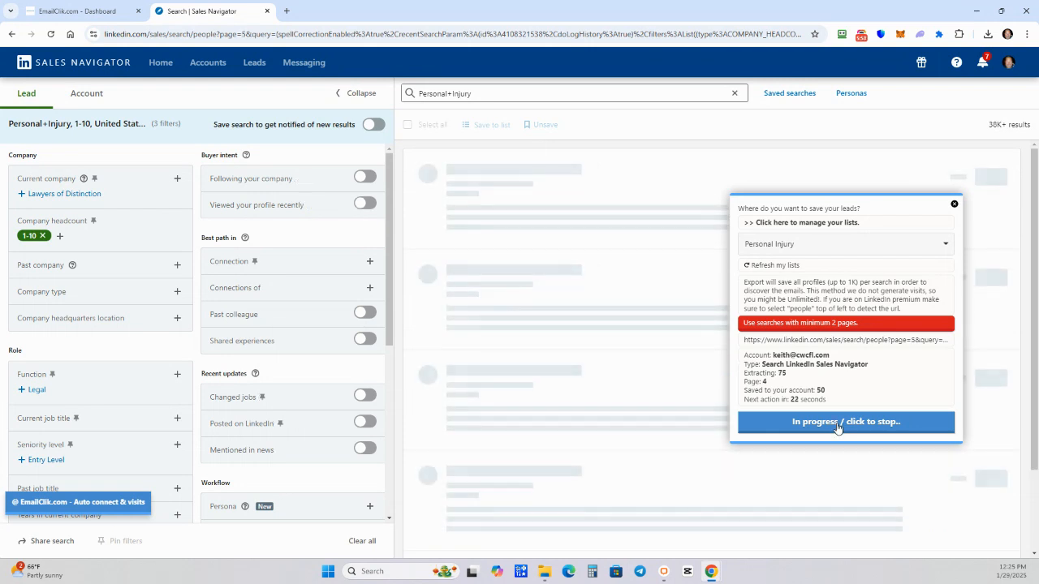
pyautogui.scroll(-2, 56, 343)
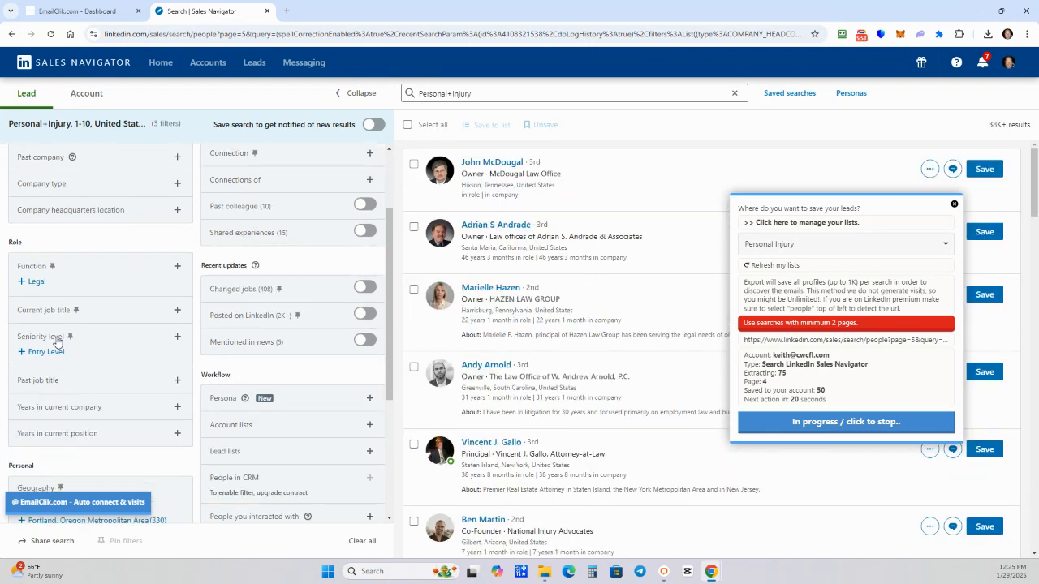
pyautogui.scroll(-2, 58, 408)
pyautogui.scroll(2, 65, 410)
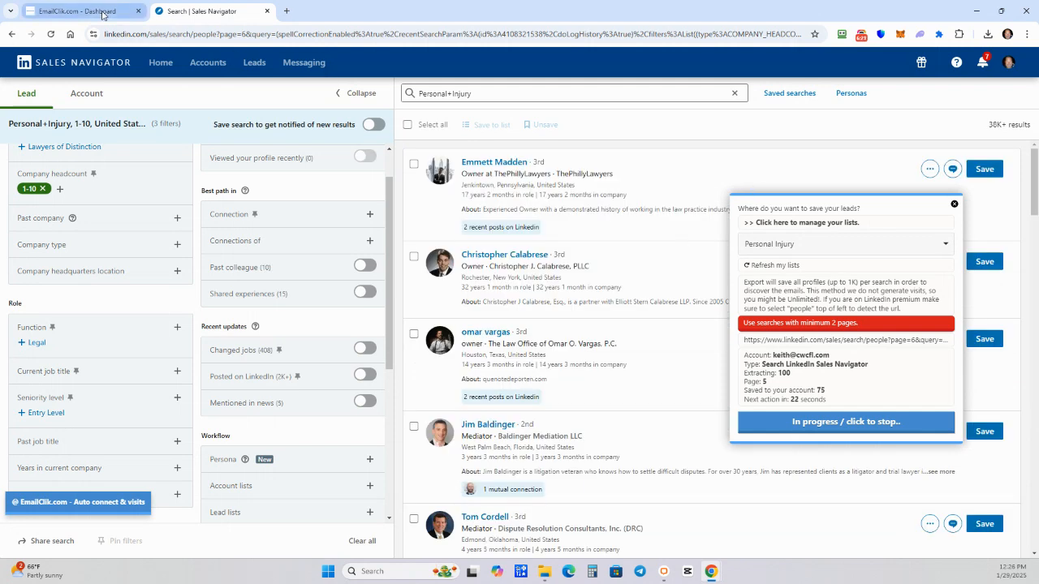
# Check the "Personal Injury" list in the EmailClik dashboard and let the unresponsive Sales Navigator page keep running
pyautogui.click(77, 10)
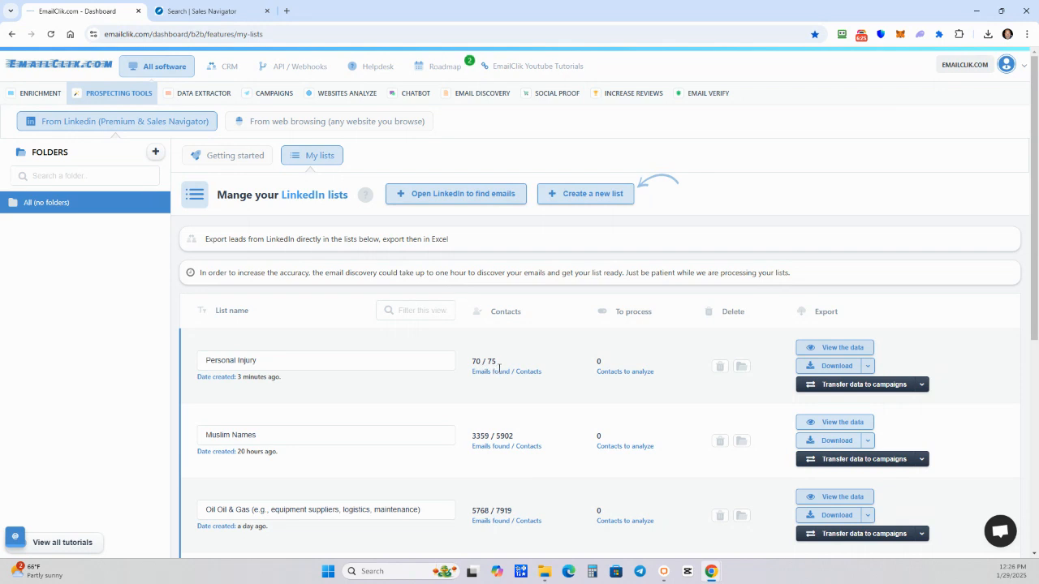
pyautogui.click(226, 16)
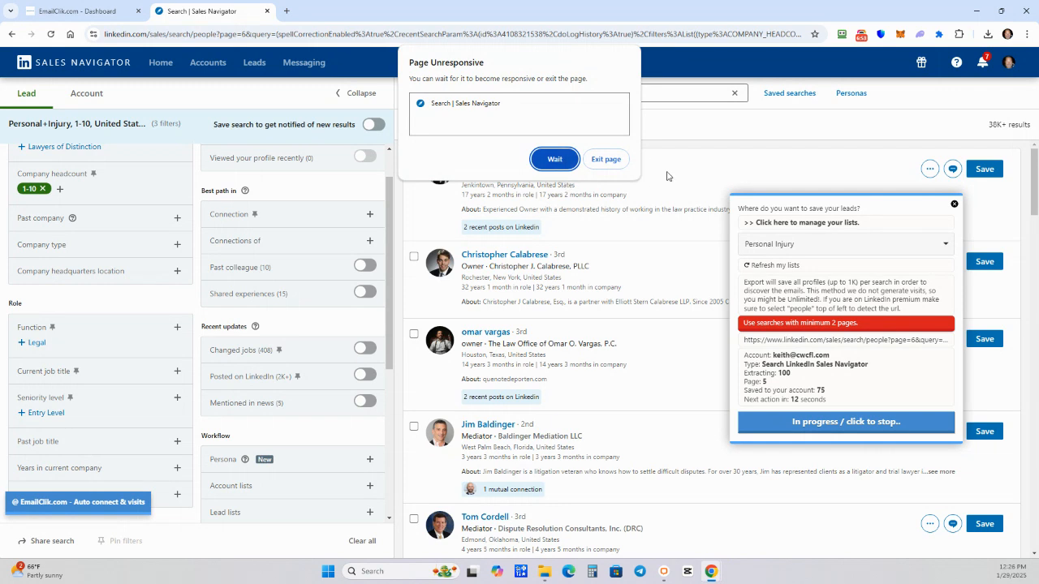
pyautogui.click(555, 160)
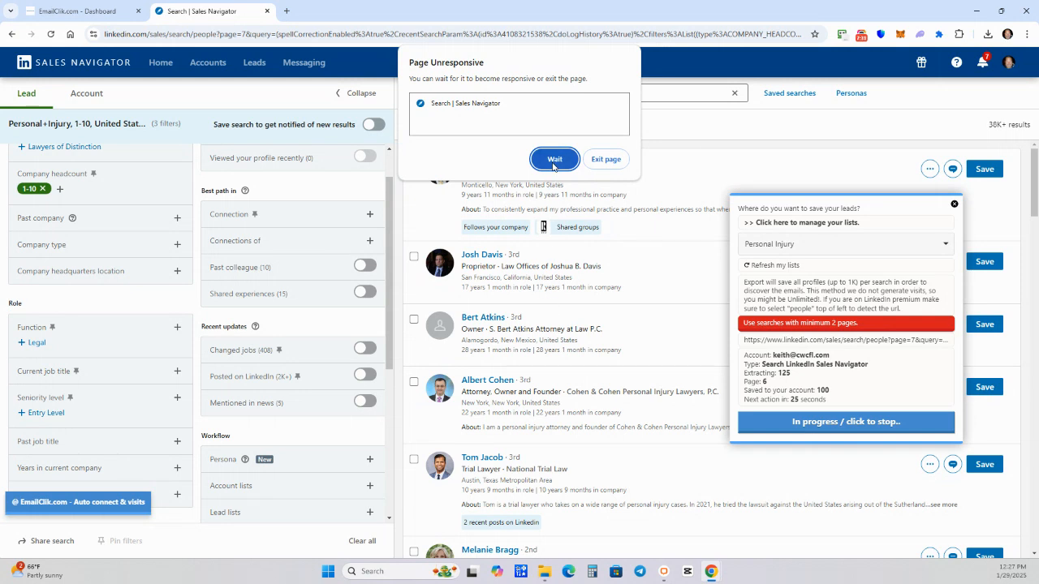
pyautogui.click(554, 159)
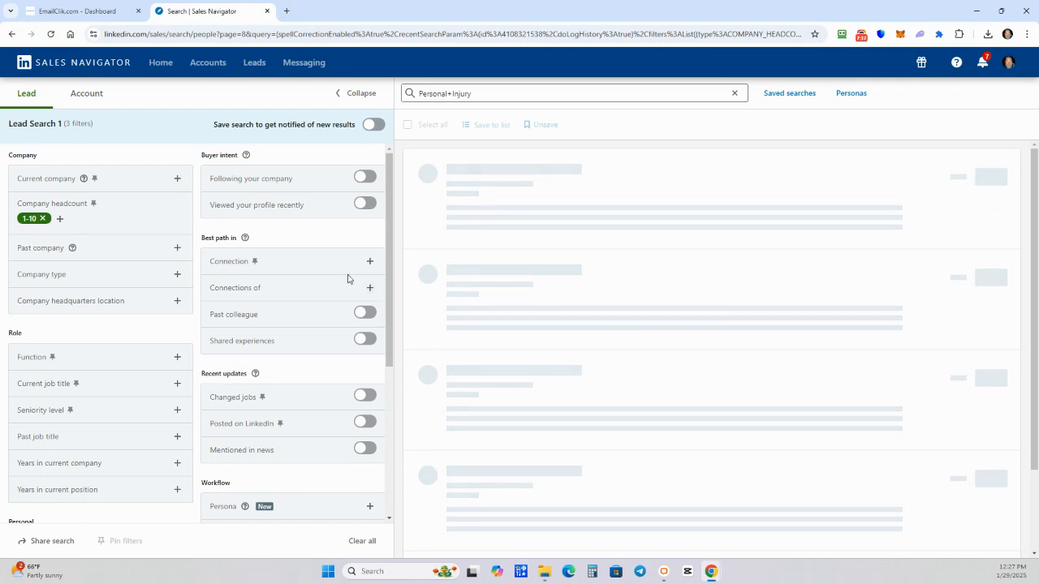
# Download the "Personal Injury" list from the EmailClik dashboard as a CSV file
pyautogui.click(81, 11)
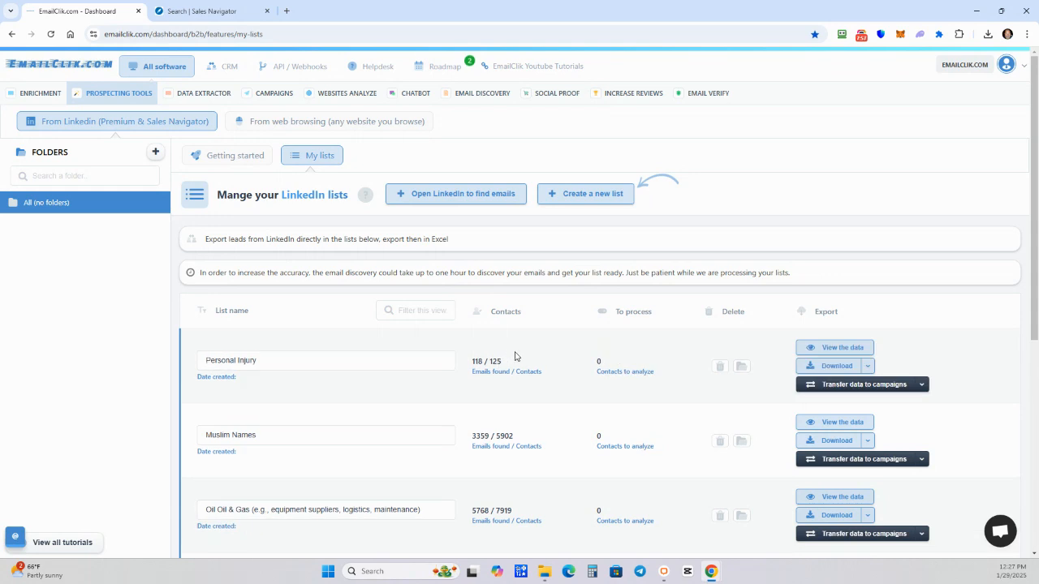
pyautogui.click(867, 367)
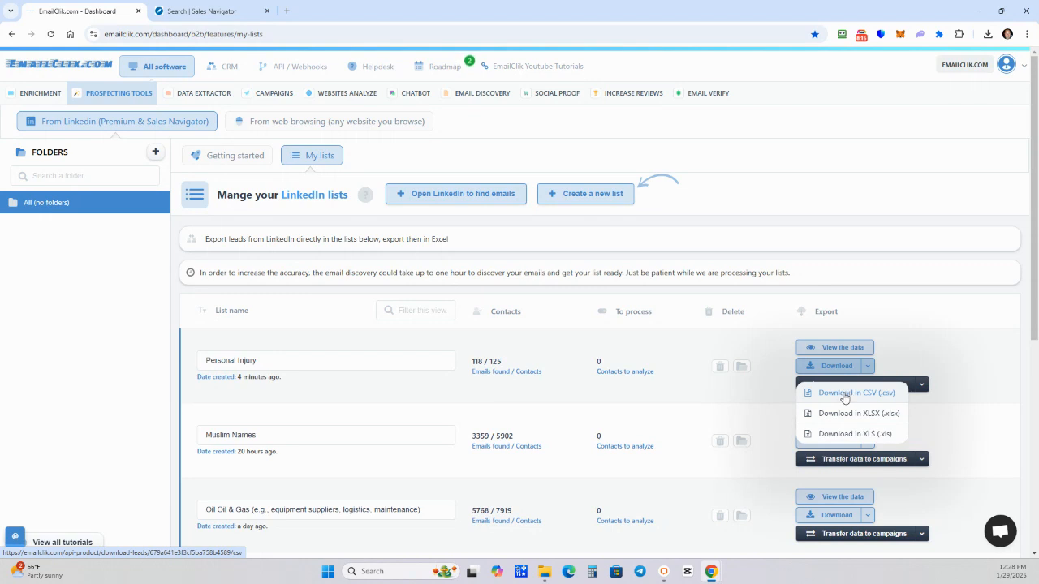
pyautogui.click(843, 397)
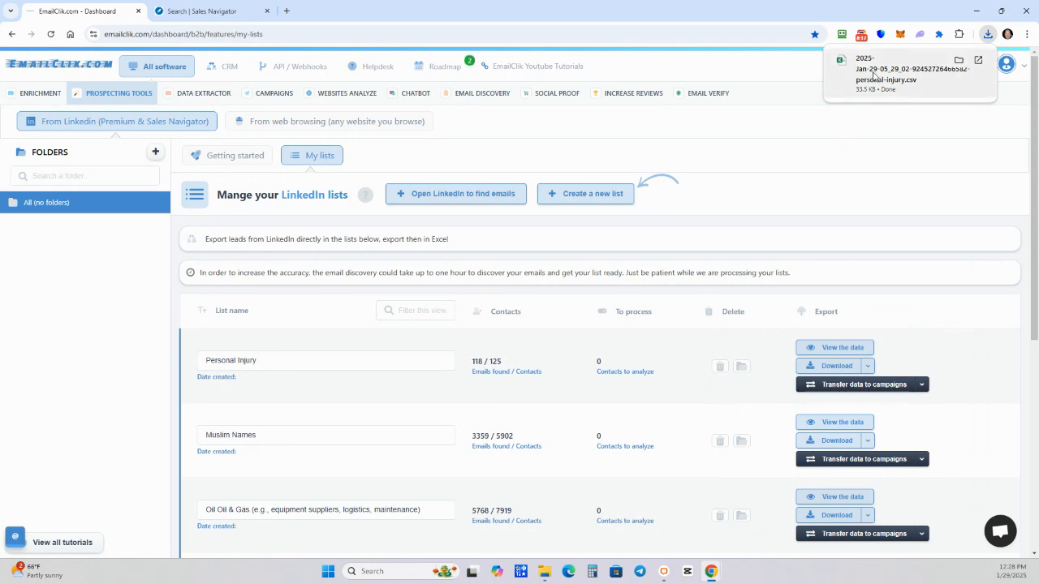
# Open the downloaded personal-injury CSV in Excel, enlarge its window and delete the middle_name column
pyautogui.click(874, 76)
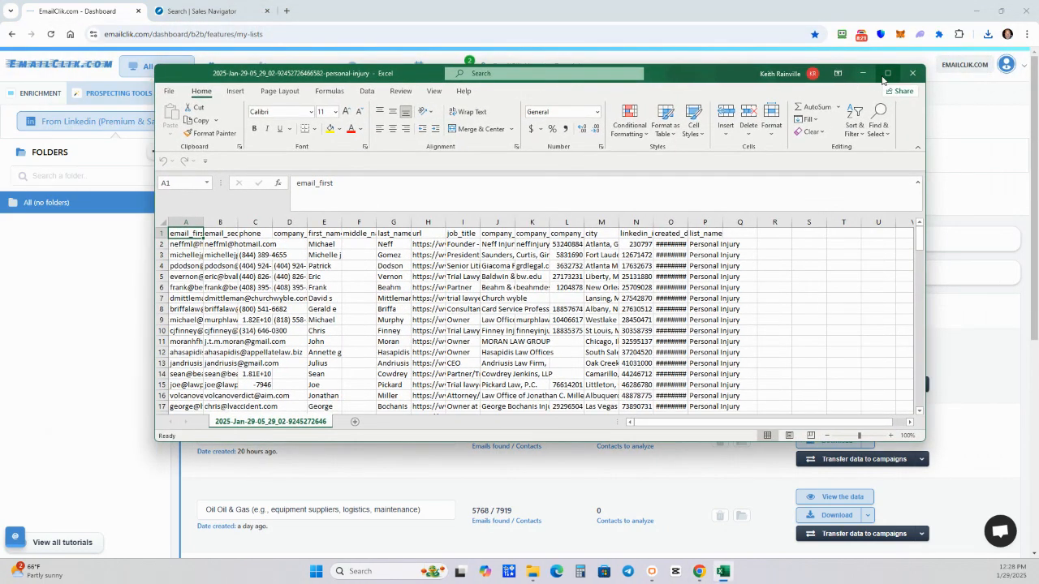
pyautogui.click(887, 73)
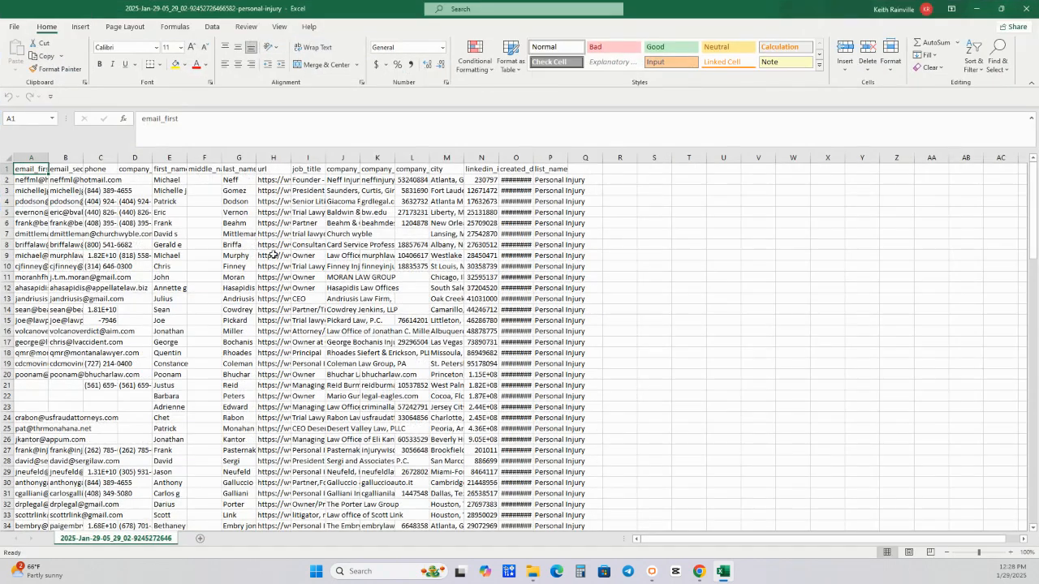
pyautogui.click(204, 158)
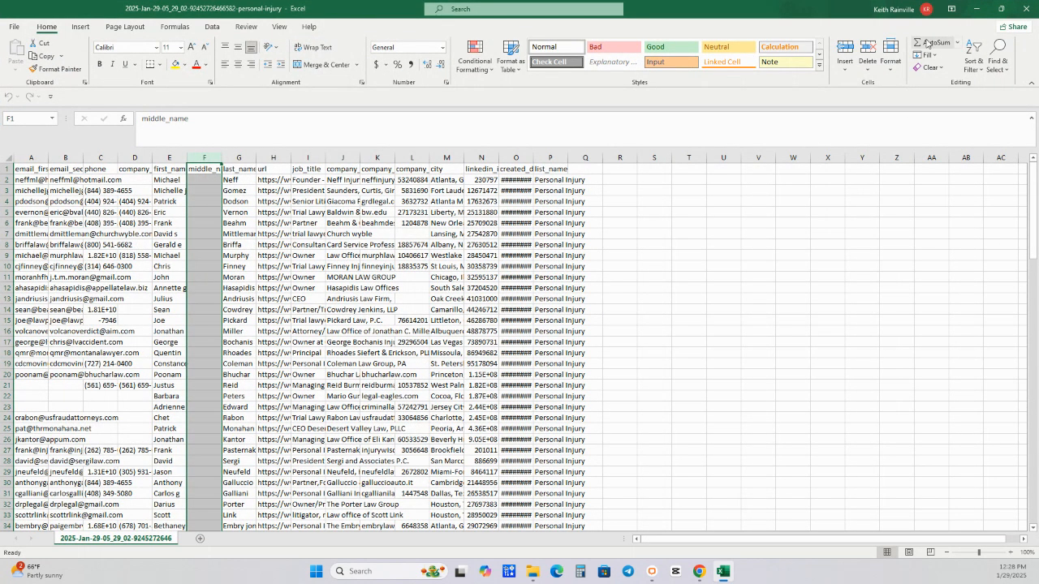
pyautogui.click(867, 48)
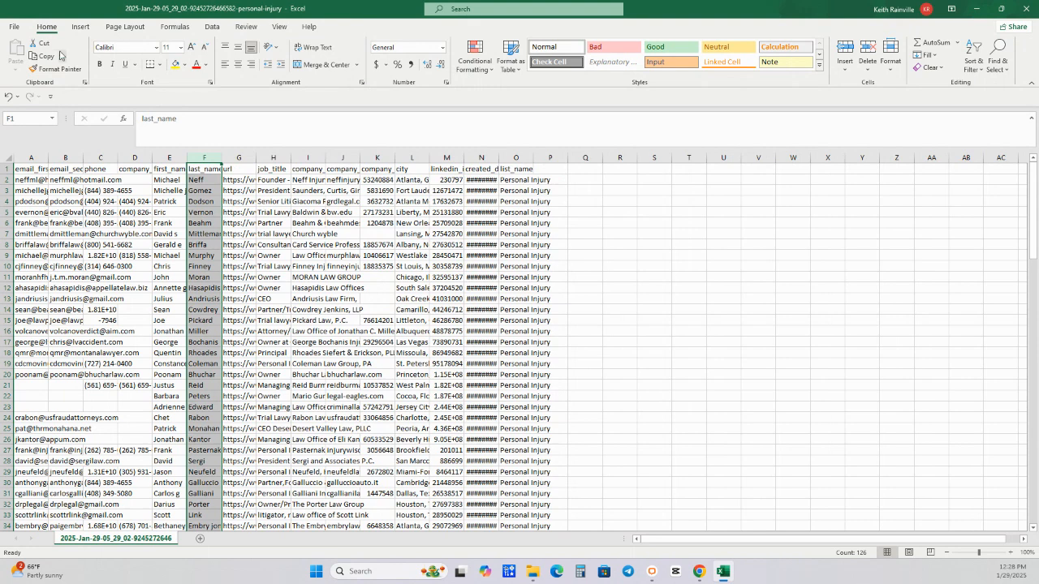
# Create a blank workbook and reduce its window so the personal-injury CSV is accessible behind it
pyautogui.click(15, 26)
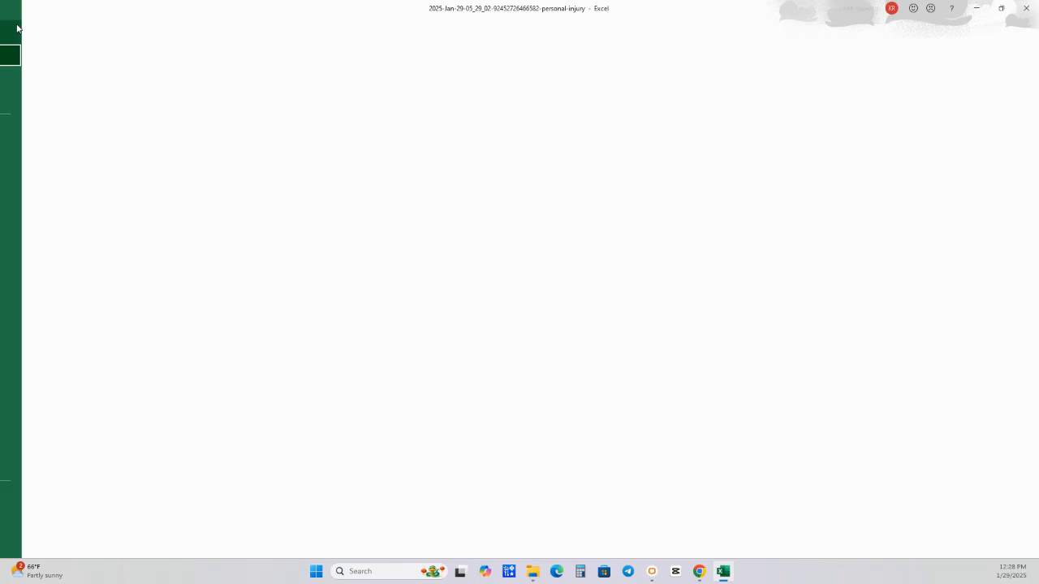
pyautogui.click(33, 77)
pyautogui.click(173, 123)
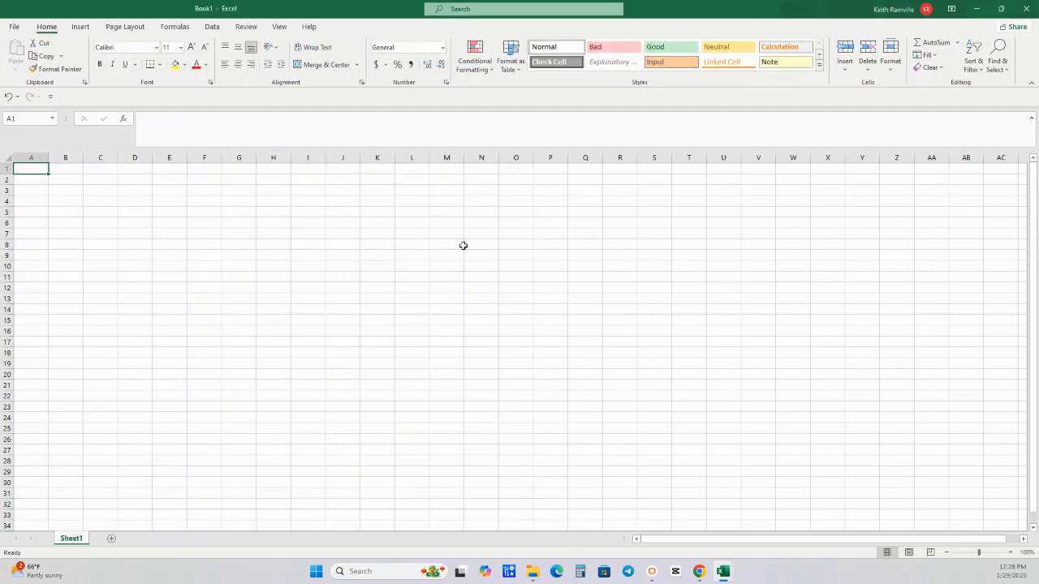
pyautogui.click(1002, 9)
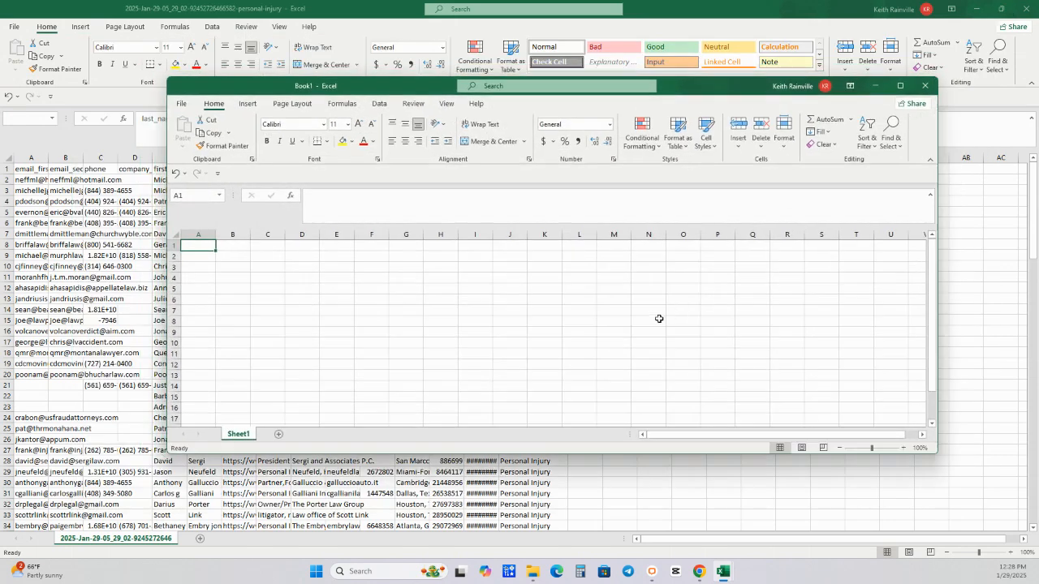
# Copy all the data from the personal-injury CSV and paste it into the blank workbook starting at cell A1
pyautogui.click(621, 500)
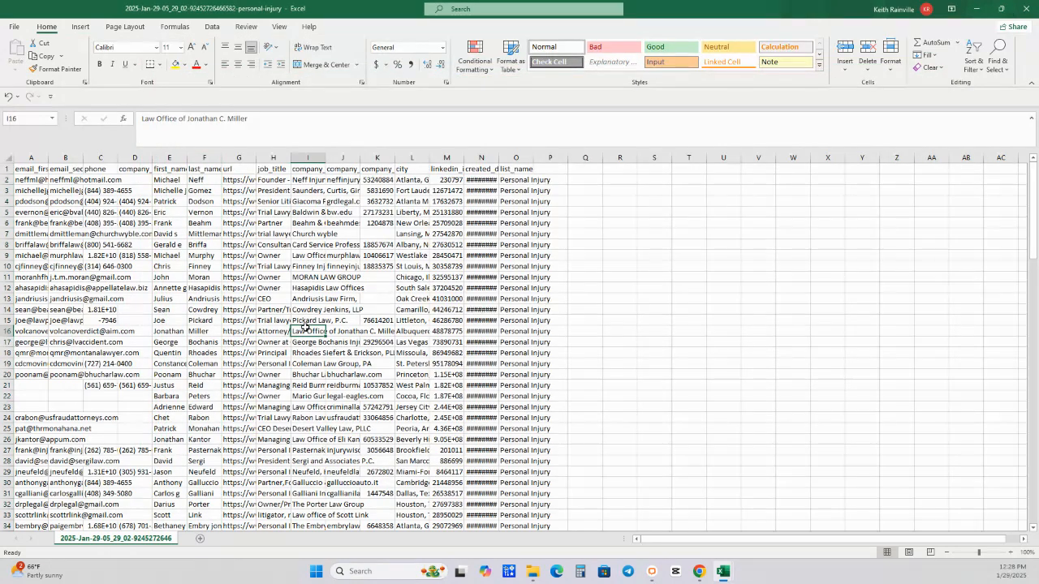
pyautogui.click(241, 342)
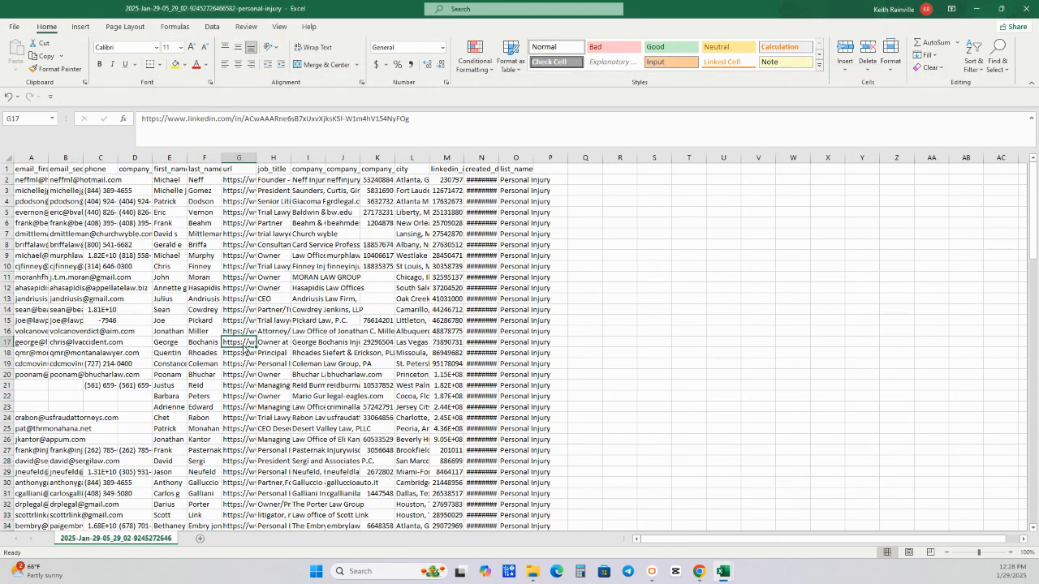
pyautogui.hotkey('ctrl', 'a')
pyautogui.rightClick(258, 315)
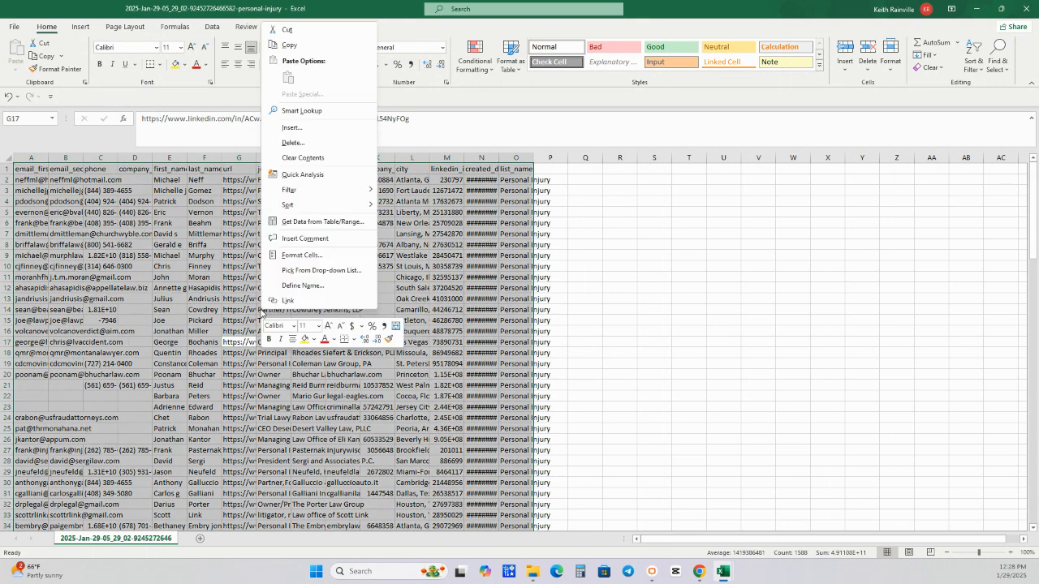
pyautogui.click(289, 45)
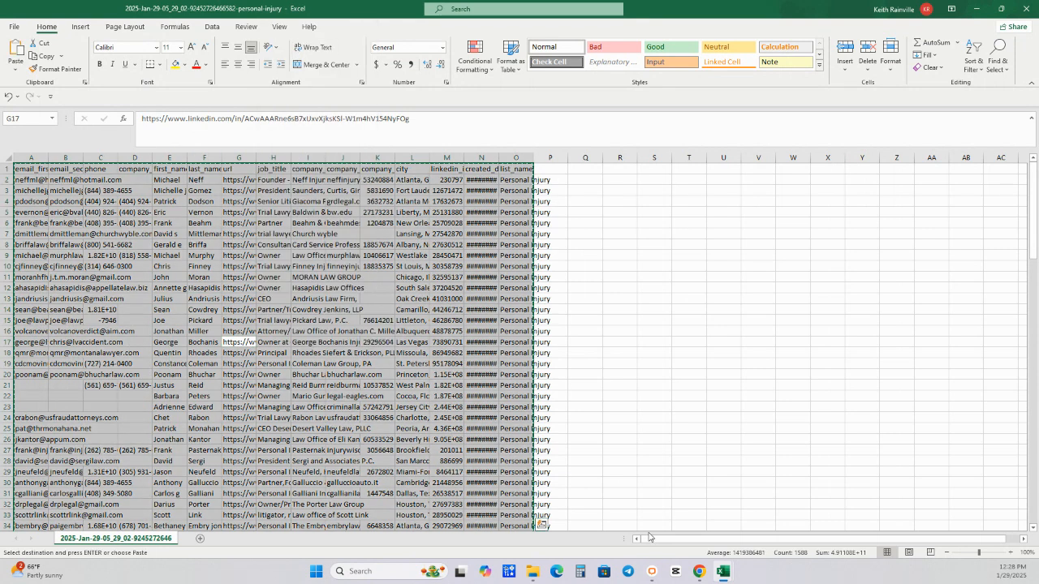
pyautogui.moveTo(721, 571)
pyautogui.click(748, 532)
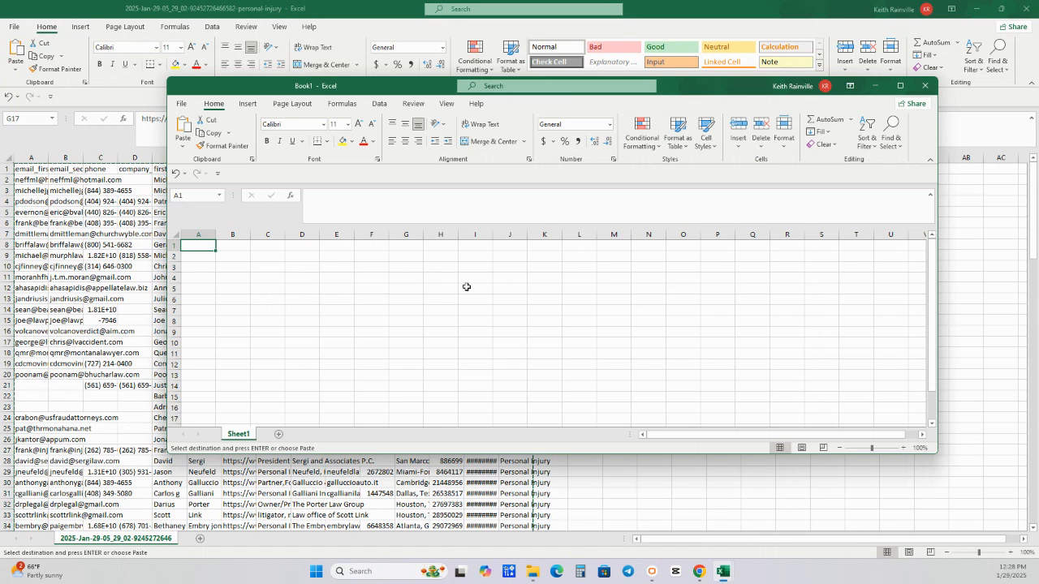
pyautogui.rightClick(209, 248)
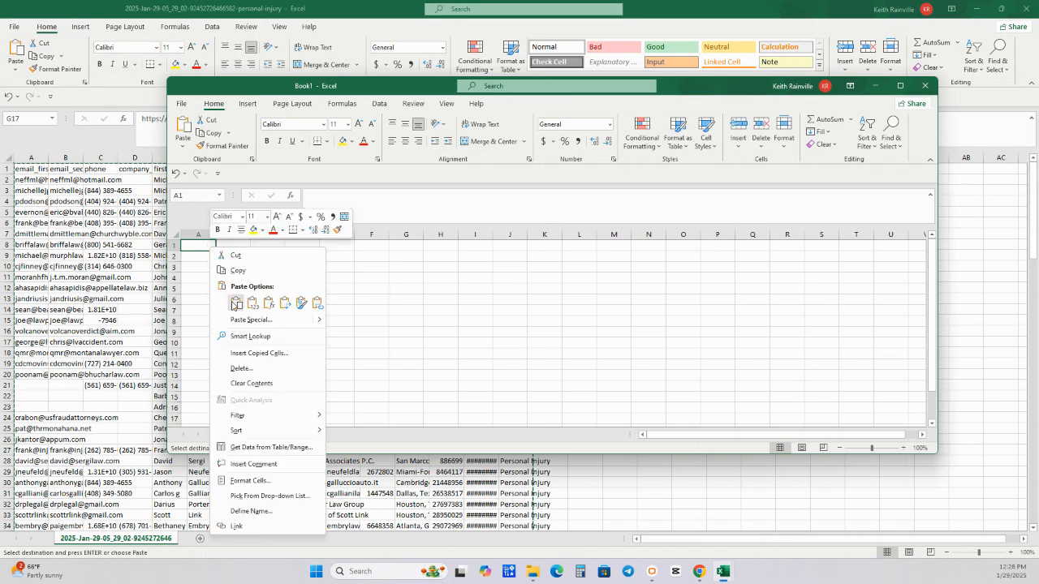
pyautogui.click(231, 301)
pyautogui.click(558, 332)
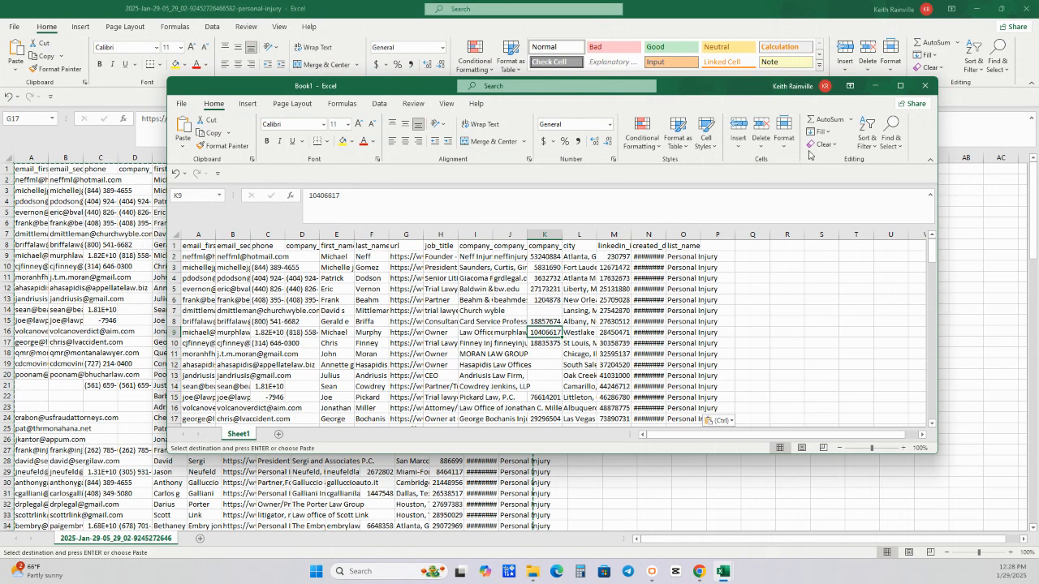
# Delete the email_first column from the personal-injury CSV, keeping the email_second column
pyautogui.moveTo(898, 88)
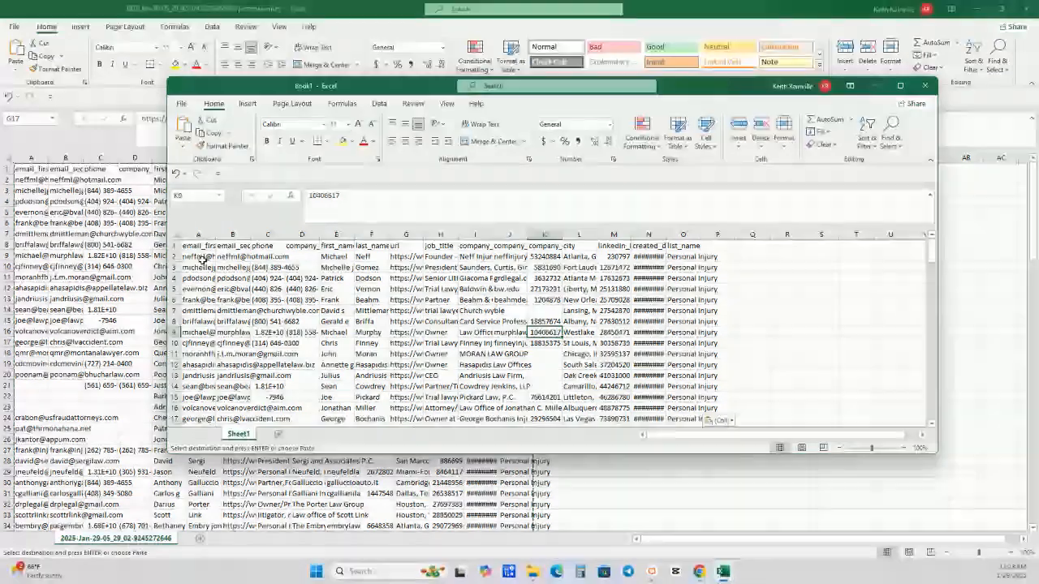
pyautogui.click(32, 158)
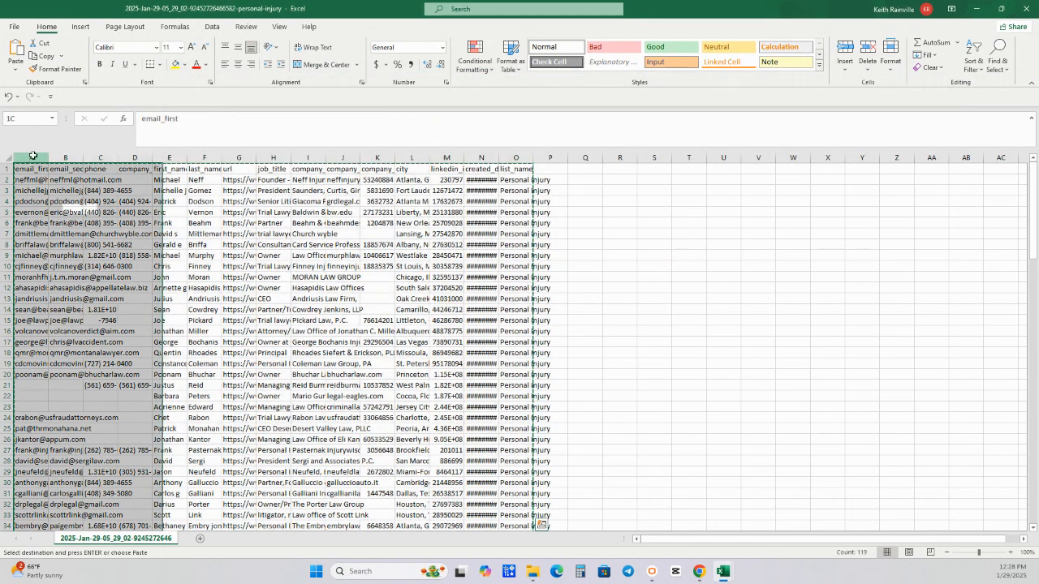
pyautogui.click(866, 46)
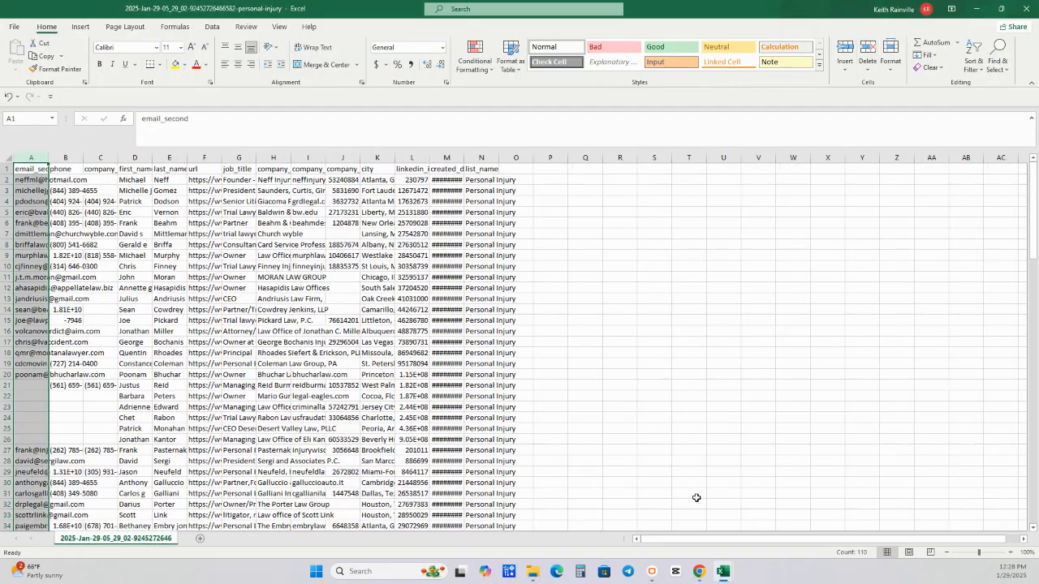
# Delete the email_second column from the copied data in Book1
pyautogui.moveTo(723, 569)
pyautogui.click(751, 521)
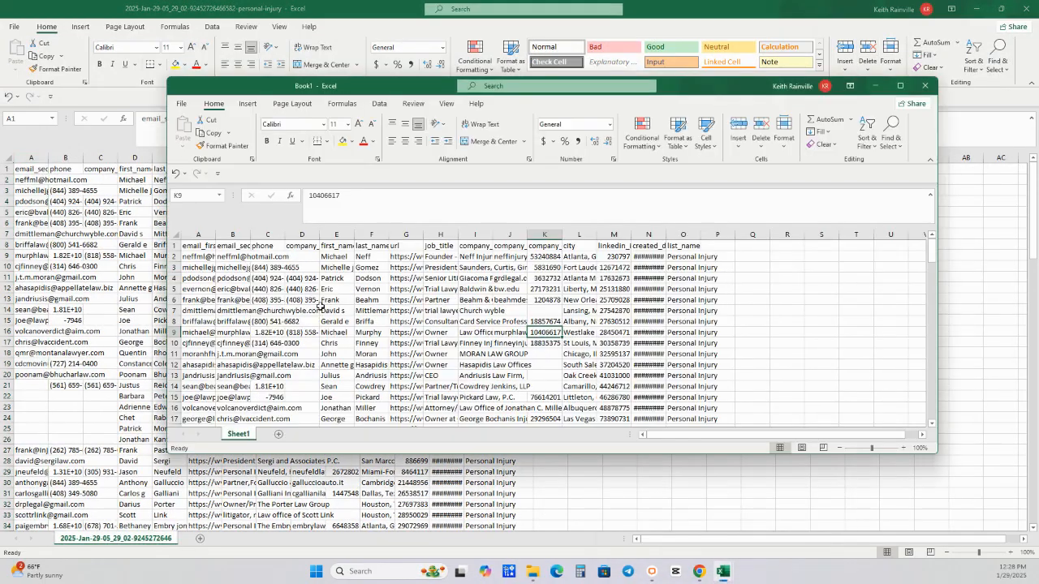
pyautogui.click(233, 234)
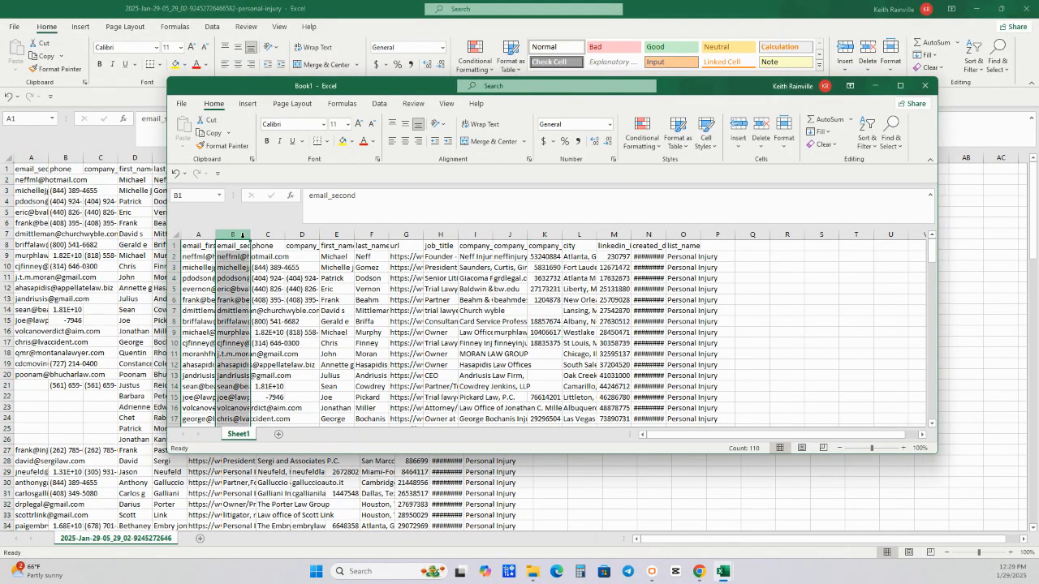
pyautogui.click(772, 129)
pyautogui.click(393, 330)
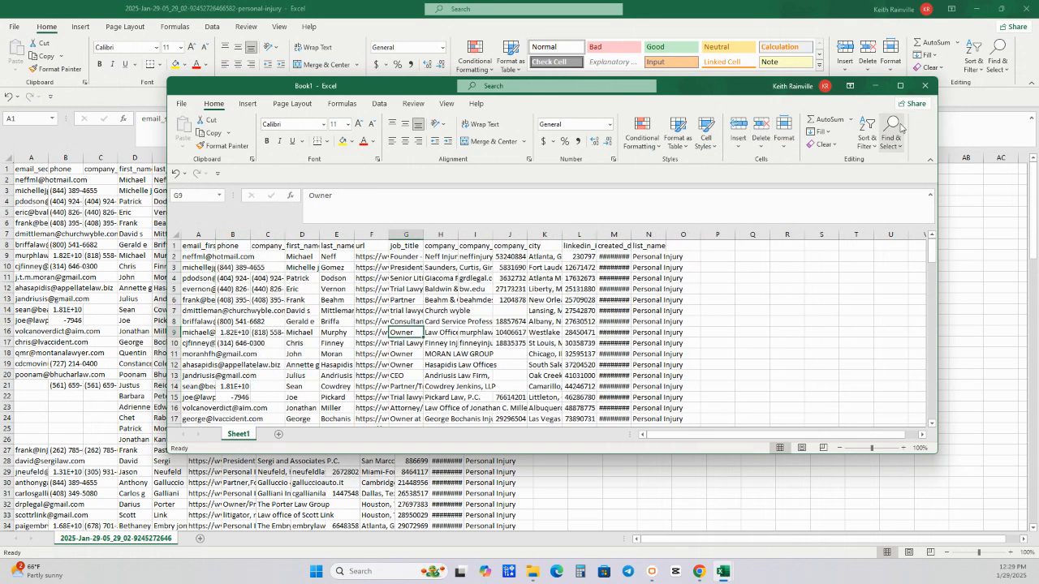
# Maximize the Book1 window and copy its entire data range, including the header row
pyautogui.click(899, 85)
pyautogui.click(234, 332)
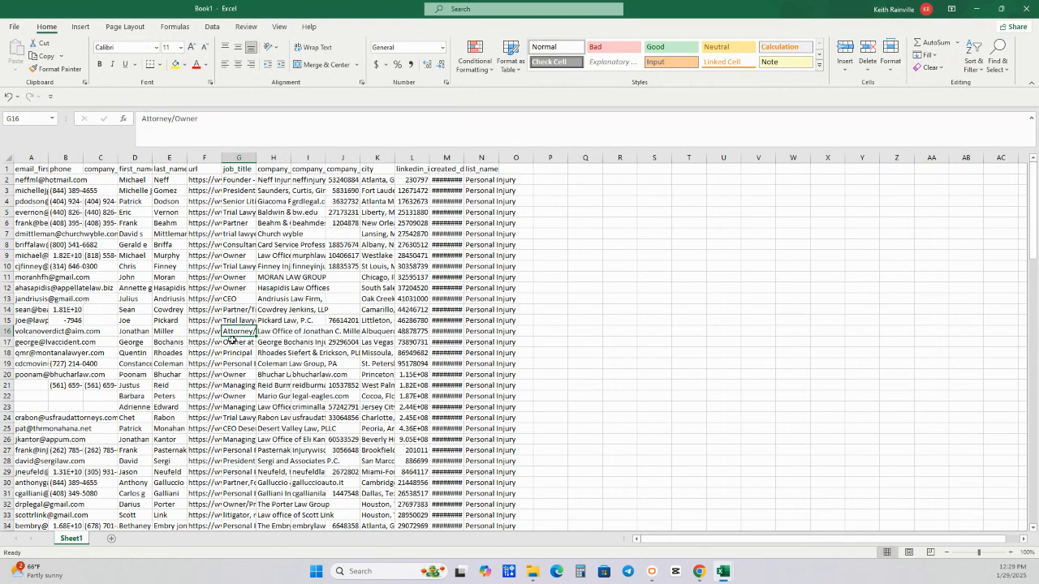
pyautogui.hotkey('ctrl', 'a')
pyautogui.rightClick(232, 339)
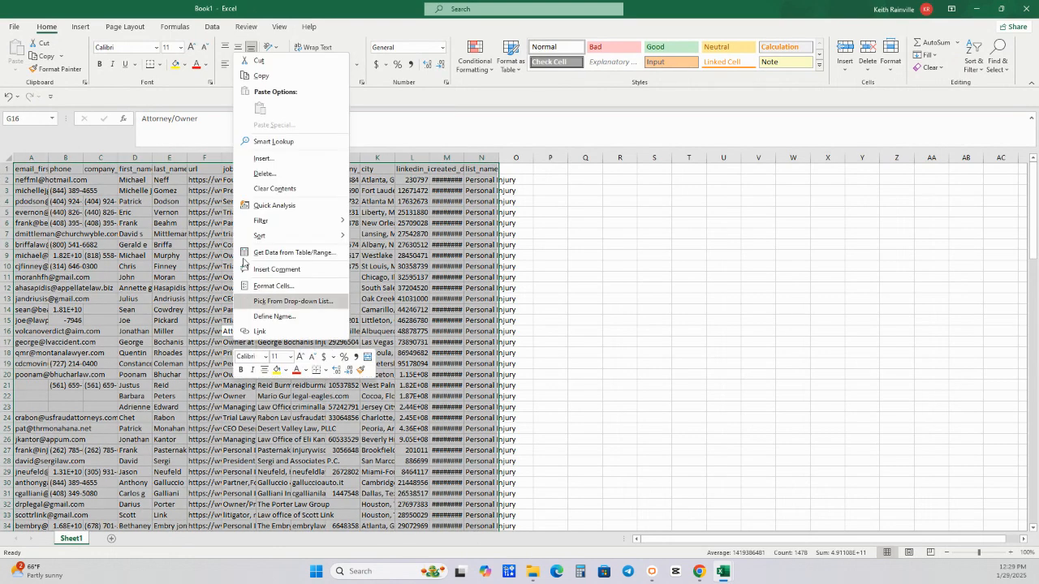
pyautogui.click(243, 77)
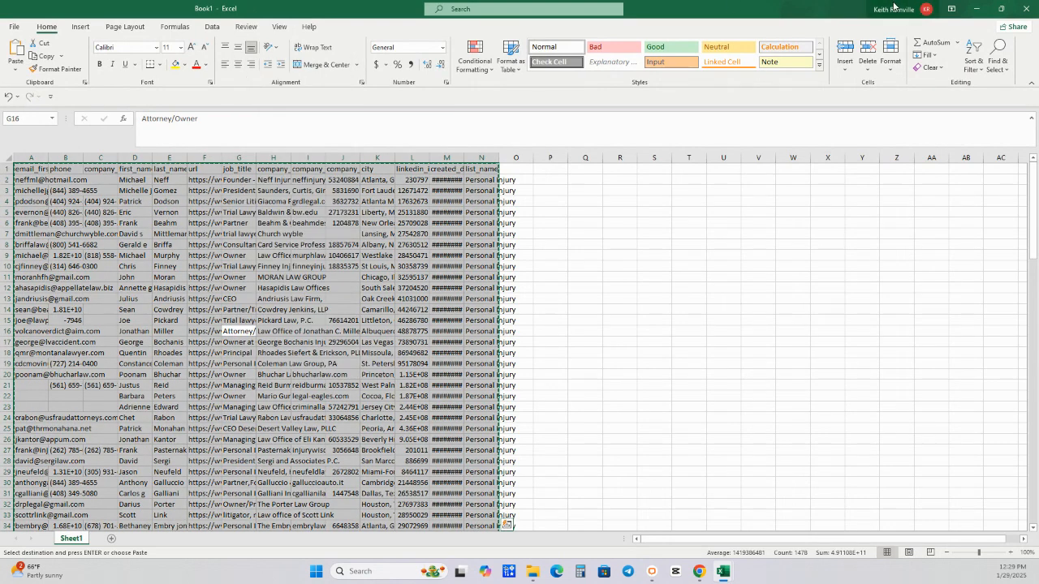
# Paste the copied Book1 data below the last row of the personal-injury CSV, starting at cell A127
pyautogui.click(1000, 8)
pyautogui.click(381, 493)
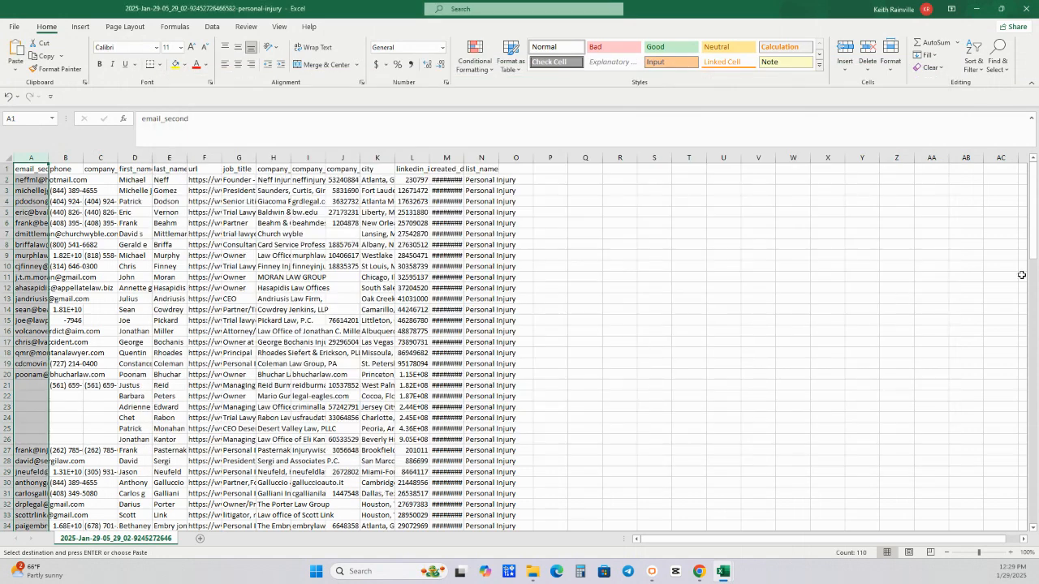
pyautogui.moveTo(1033, 253); pyautogui.dragTo(1032, 520)
pyautogui.scroll(-5, 318, 442)
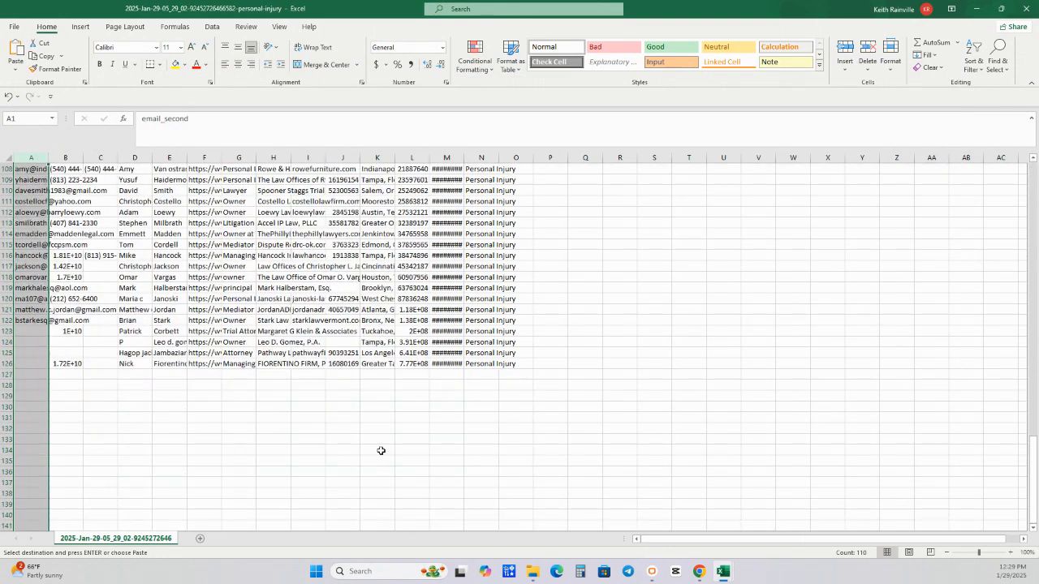
pyautogui.click(44, 374)
pyautogui.rightClick(44, 375)
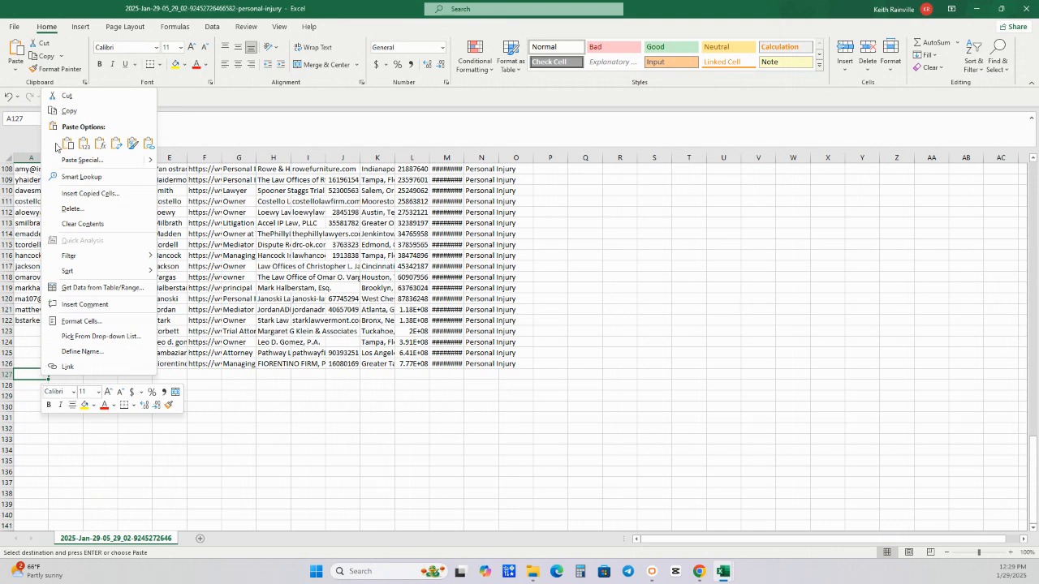
pyautogui.click(65, 144)
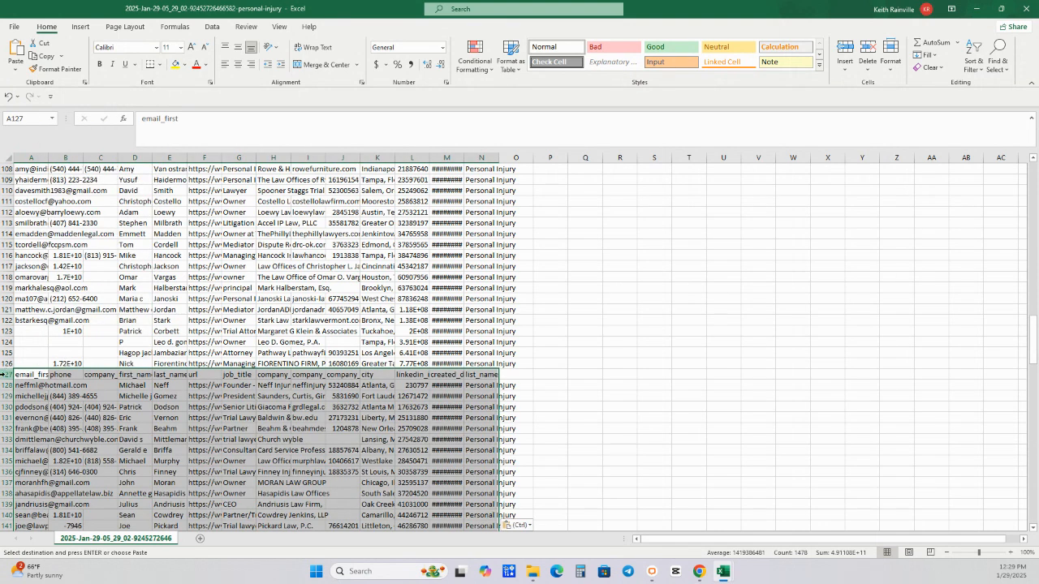
# Delete the duplicate header row 127 from the combined personal-injury sheet
pyautogui.click(6, 375)
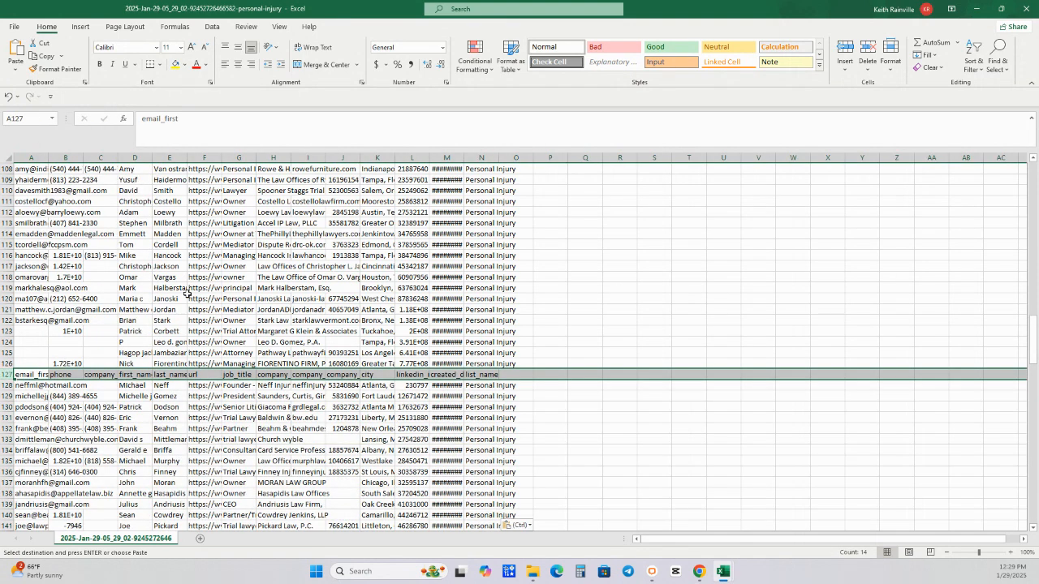
pyautogui.click(867, 51)
pyautogui.click(356, 300)
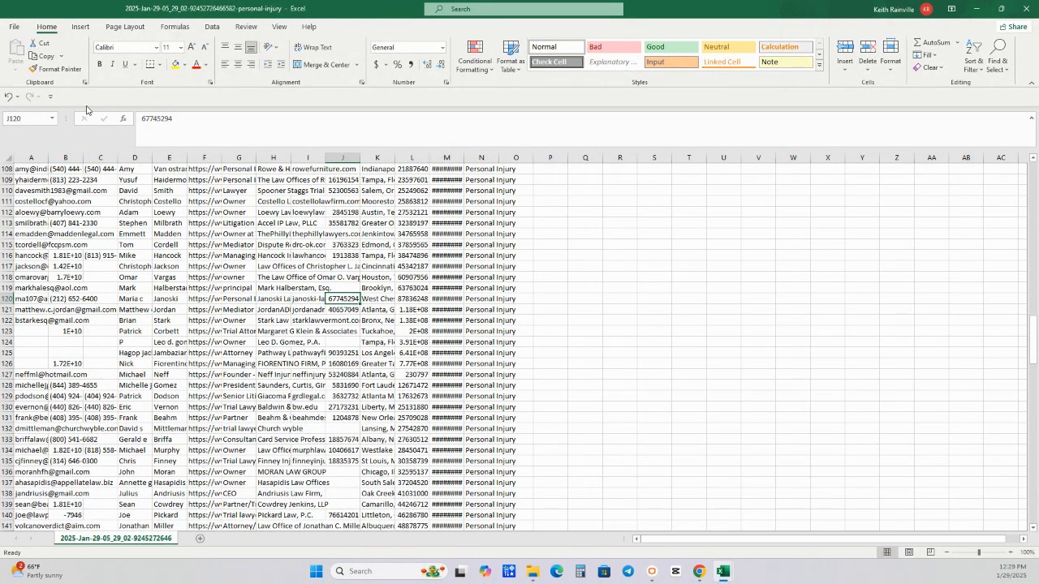
# Save the combined sheet to the Desktop as an Excel Workbook named "-personal-injury" and close it
pyautogui.click(14, 26)
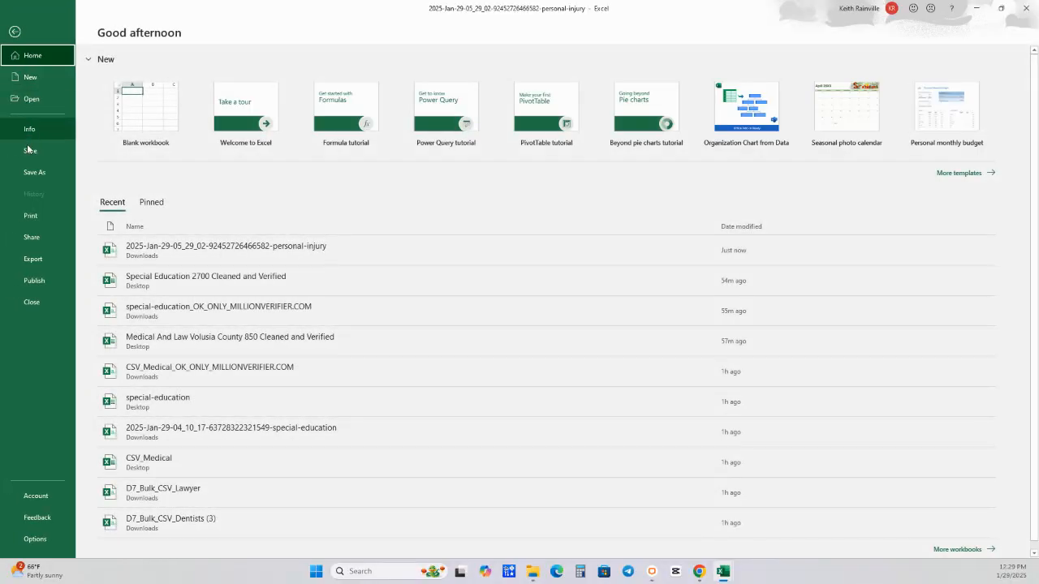
pyautogui.click(34, 172)
pyautogui.click(308, 154)
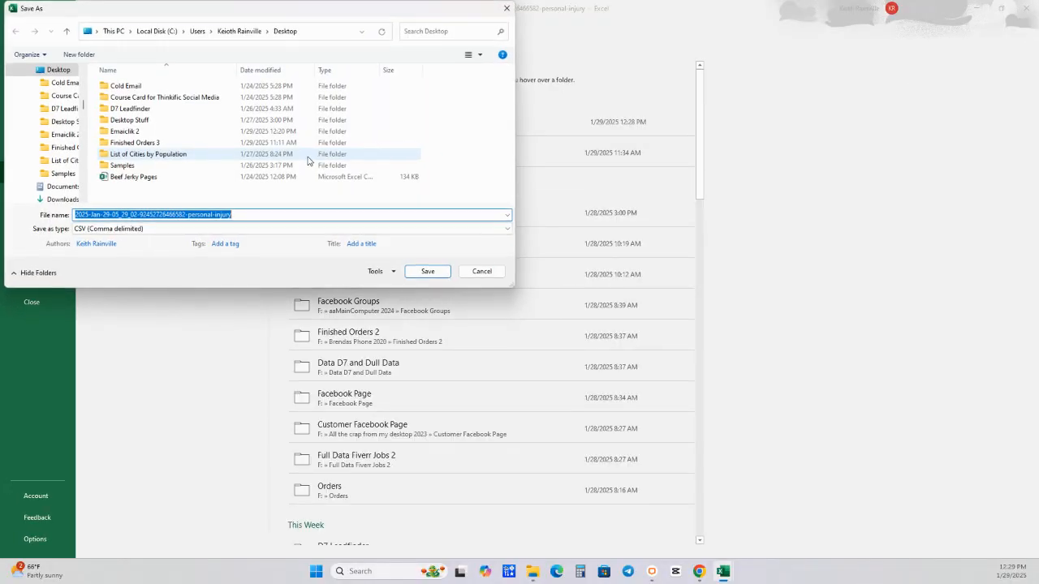
pyautogui.click(188, 214)
pyautogui.hotkey('shift', 'Home')
pyautogui.press('BackSpace')
pyautogui.click(117, 230)
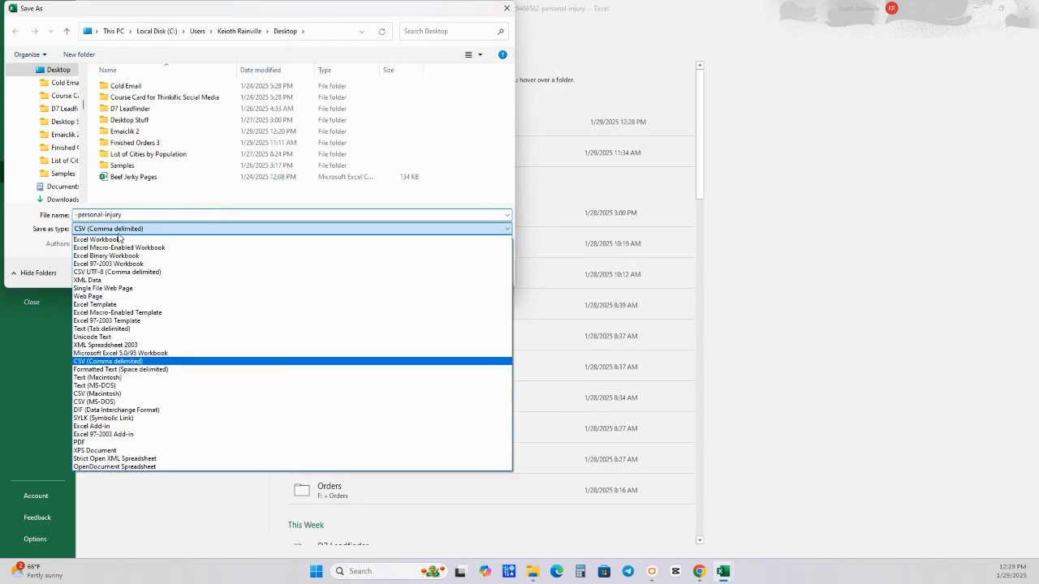
pyautogui.click(117, 240)
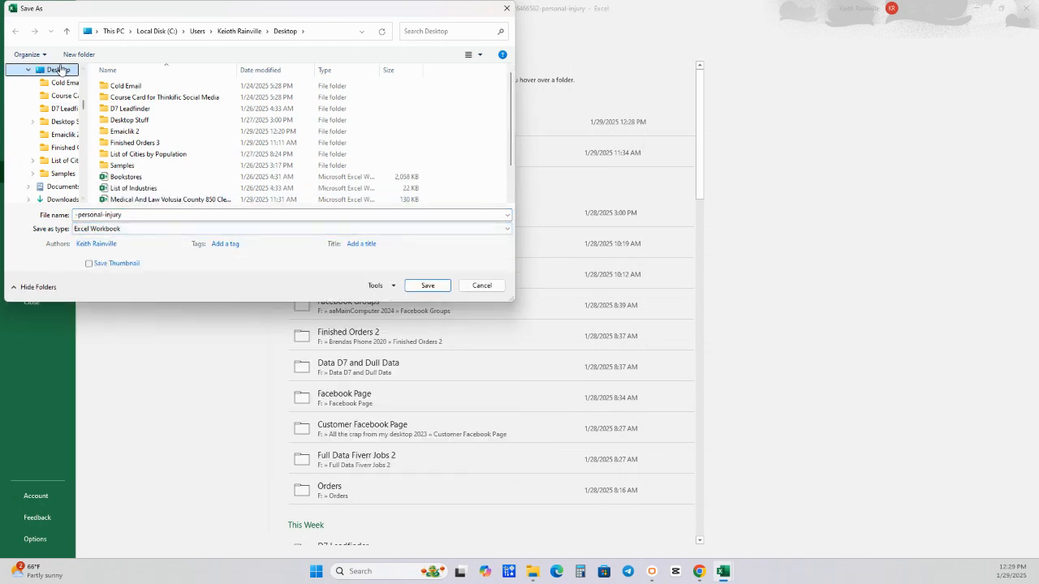
pyautogui.click(427, 286)
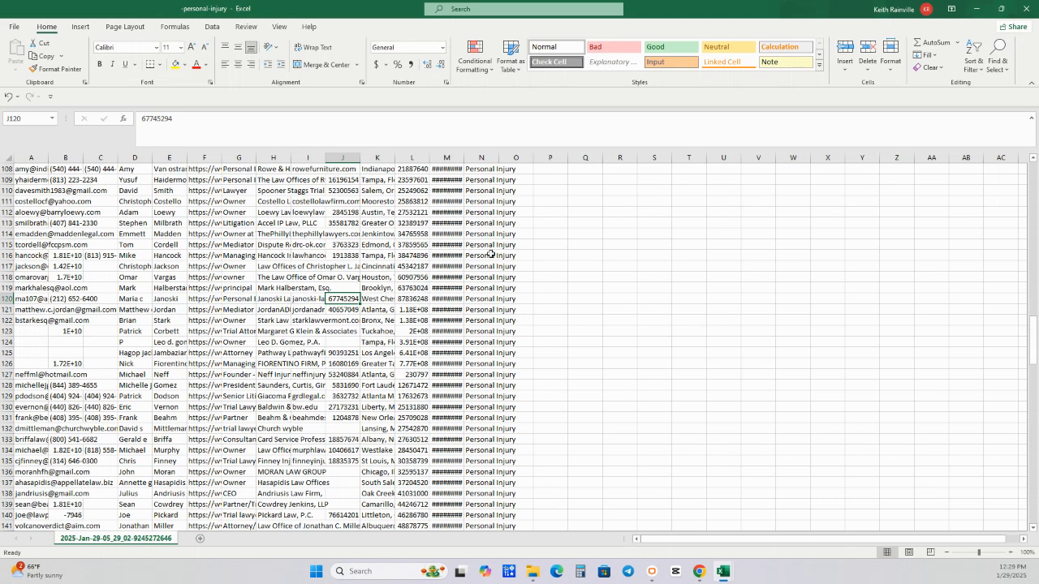
pyautogui.click(1025, 8)
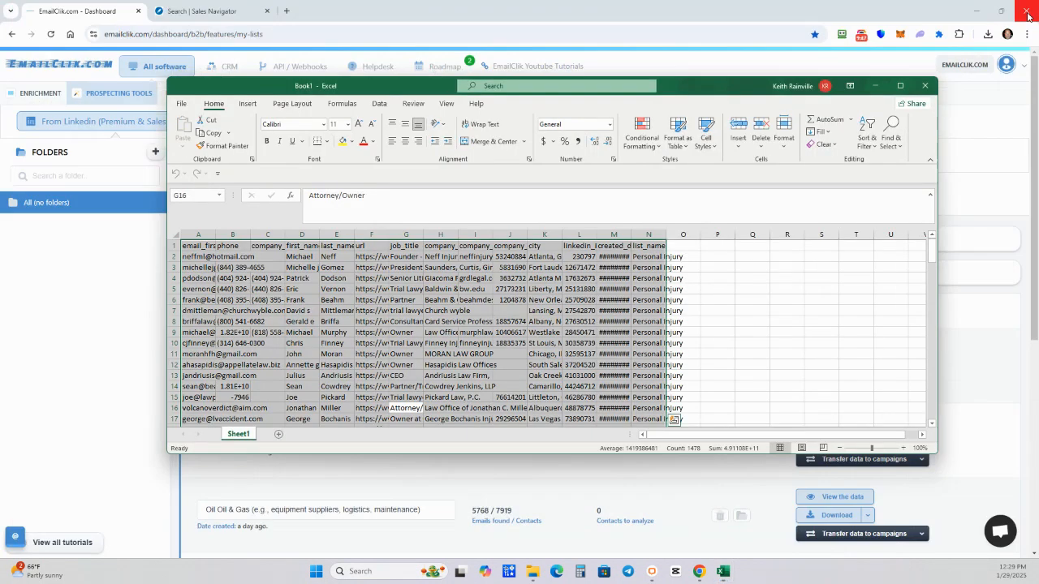
# Close the Book1 workbook without saving its changes
pyautogui.click(924, 86)
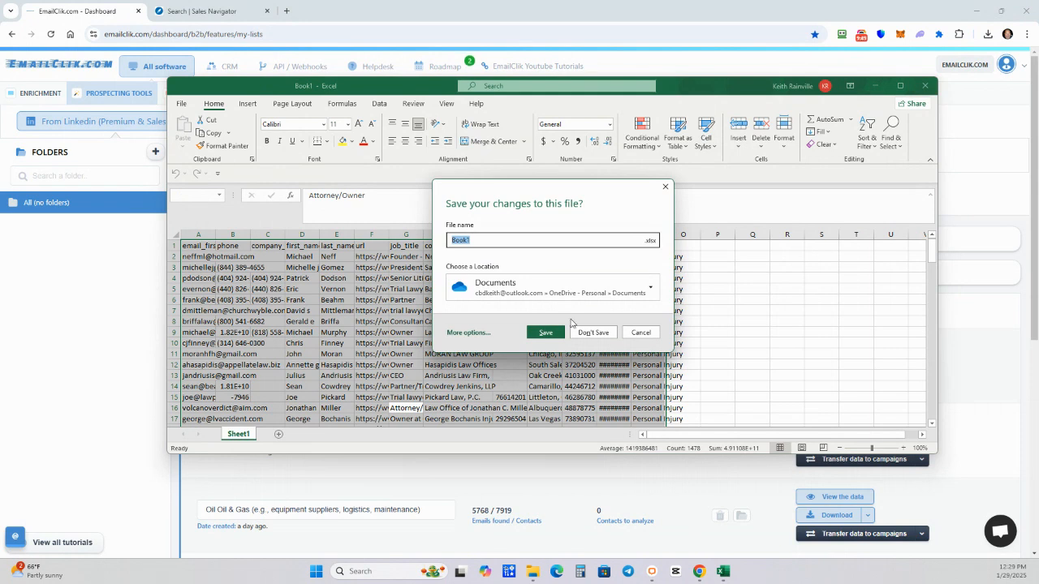
pyautogui.click(583, 331)
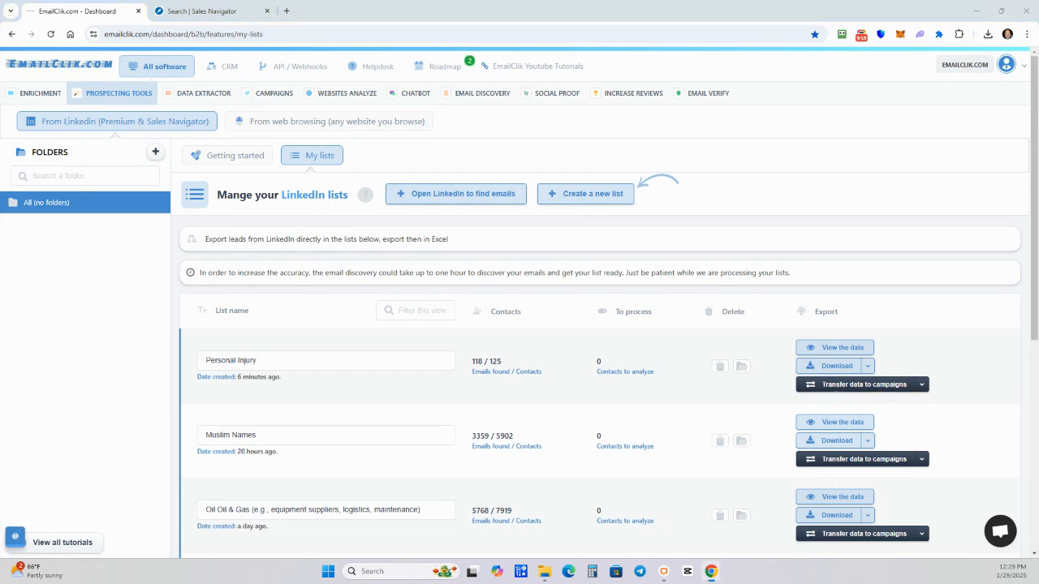
# Switch to MillionVerifier, upload the -personal-injury workbook from the Desktop, and start verifying its email addresses
pyautogui.moveTo(568, 2); pyautogui.dragTo(435, 10)
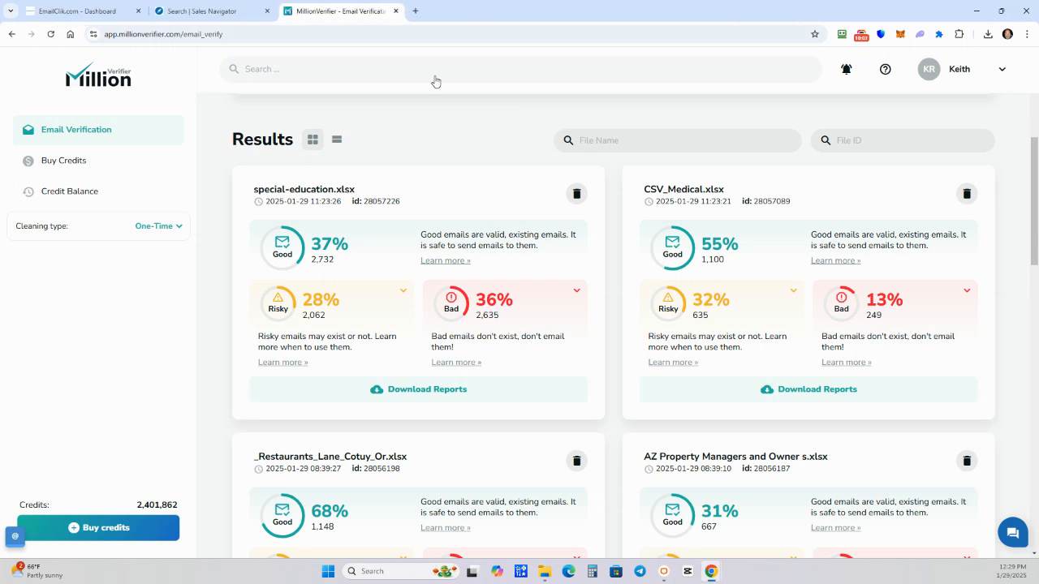
pyautogui.scroll(3, 519, 244)
pyautogui.click(610, 298)
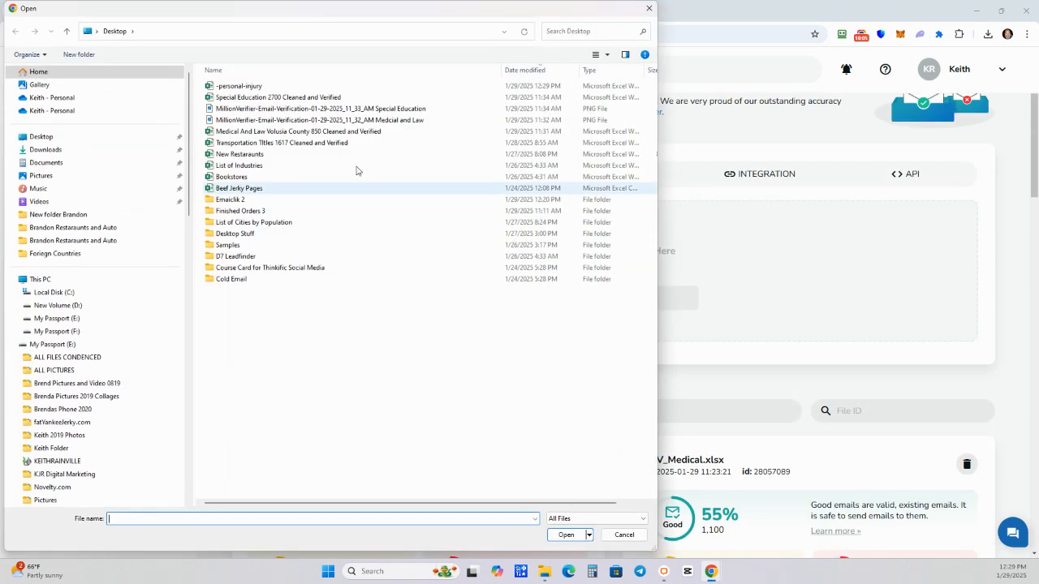
pyautogui.doubleClick(263, 88)
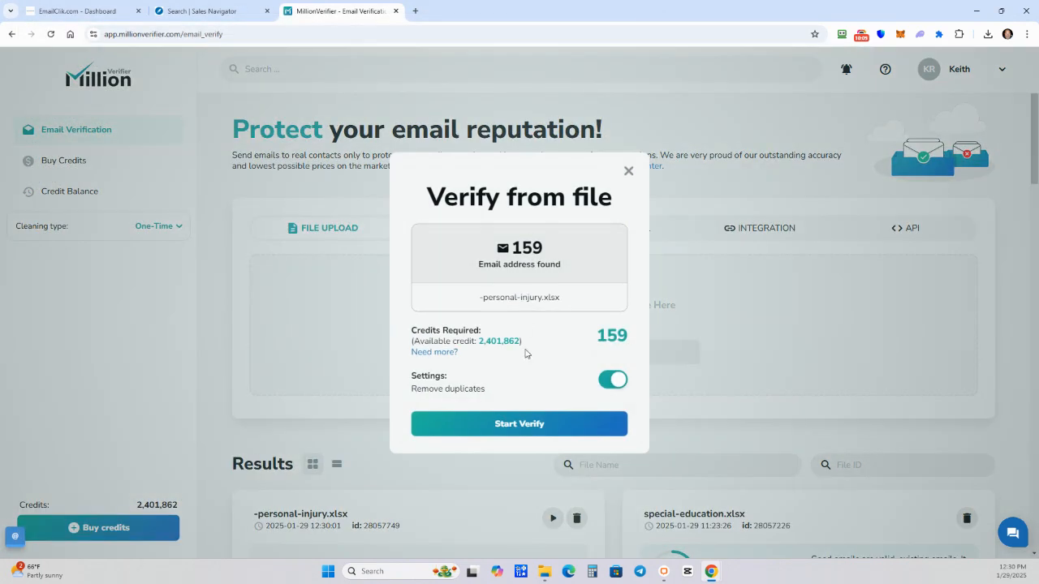
pyautogui.click(523, 423)
# Stop the in-progress verification of -personal-injury.xlsx and confirm ending it early
pyautogui.scroll(-1, 521, 422)
pyautogui.scroll(-2, 522, 422)
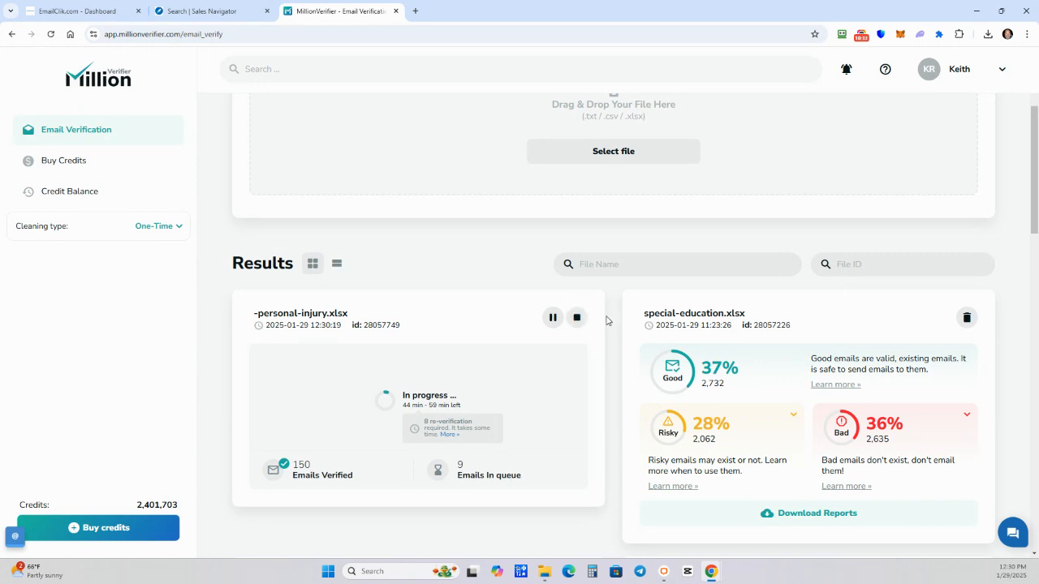
pyautogui.click(577, 319)
pyautogui.click(535, 367)
pyautogui.scroll(-2, 387, 314)
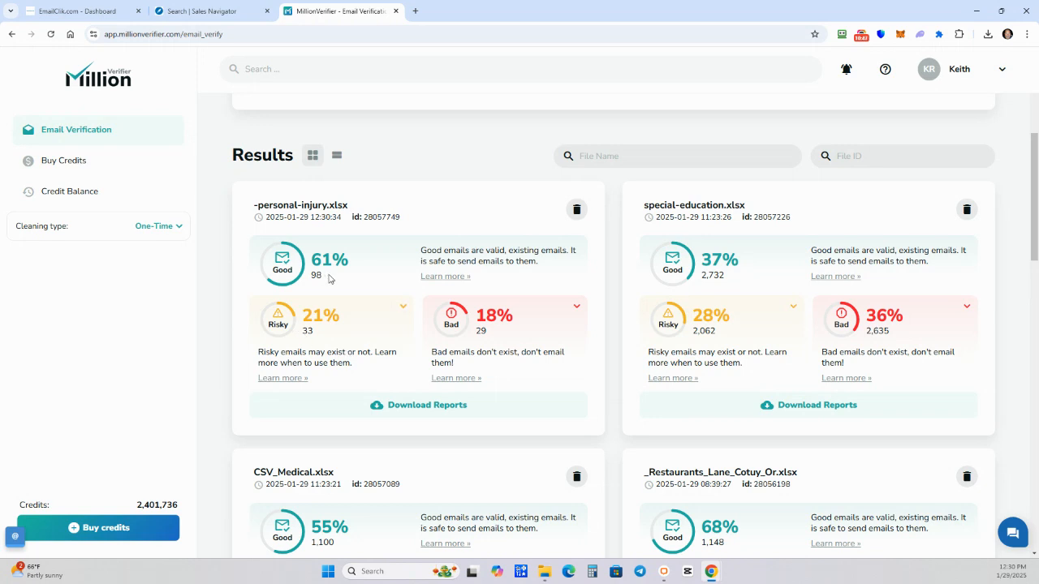
# Download the Good Emails Only report for -personal-injury.xlsx and open the downloaded CSV in Excel
pyautogui.click(408, 406)
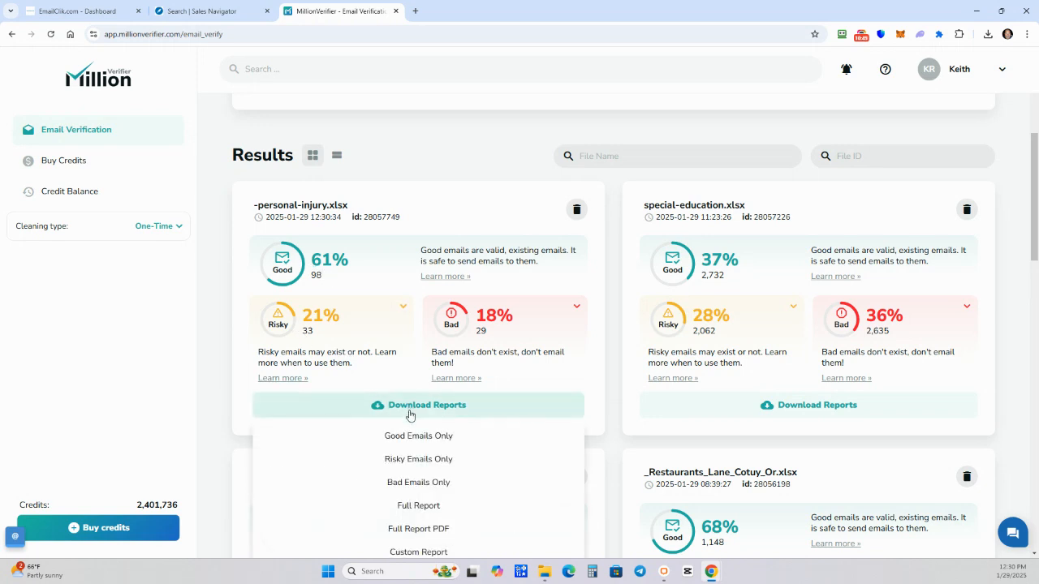
pyautogui.click(409, 438)
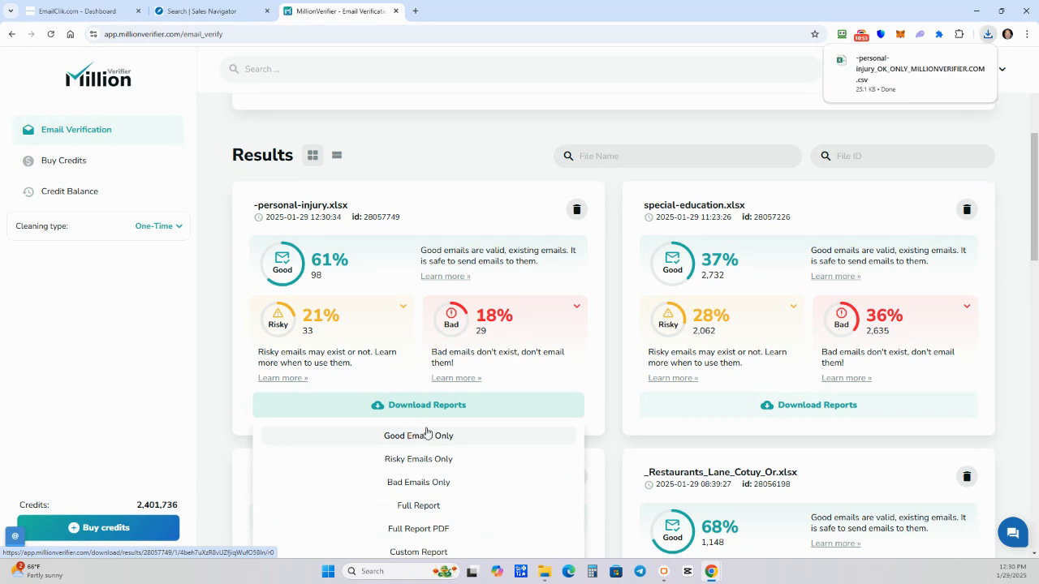
pyautogui.click(882, 69)
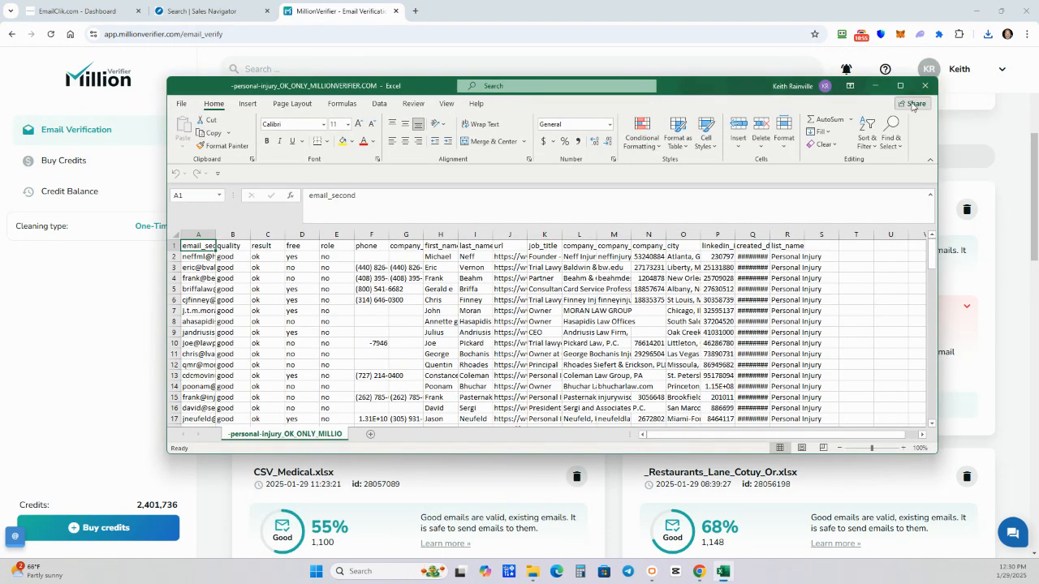
# Maximize the report window, delete the result, free and role columns, and fill the quality column with yellow
pyautogui.click(900, 85)
pyautogui.moveTo(101, 158); pyautogui.dragTo(171, 159)
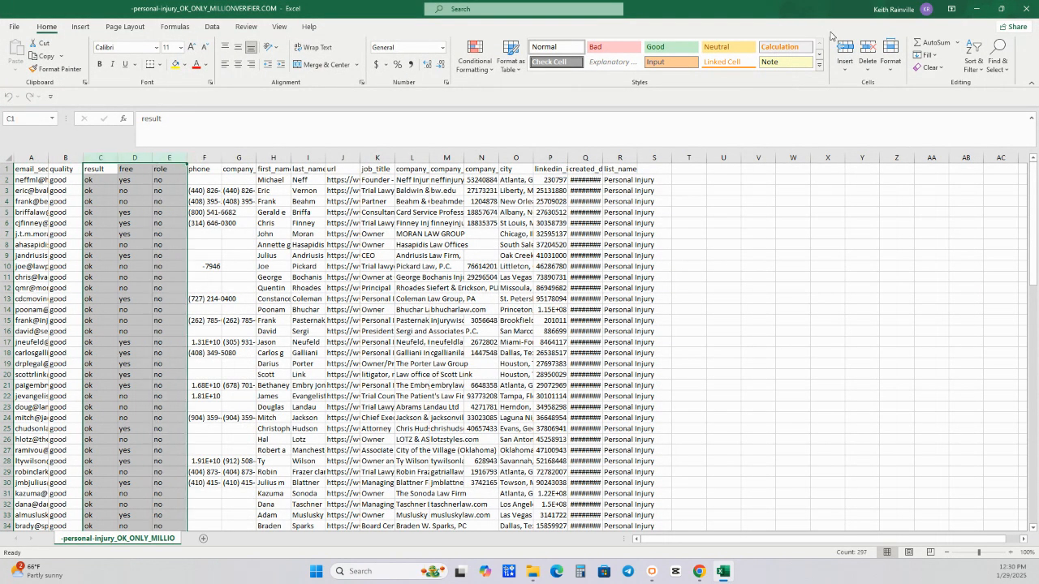
pyautogui.click(867, 53)
pyautogui.click(65, 157)
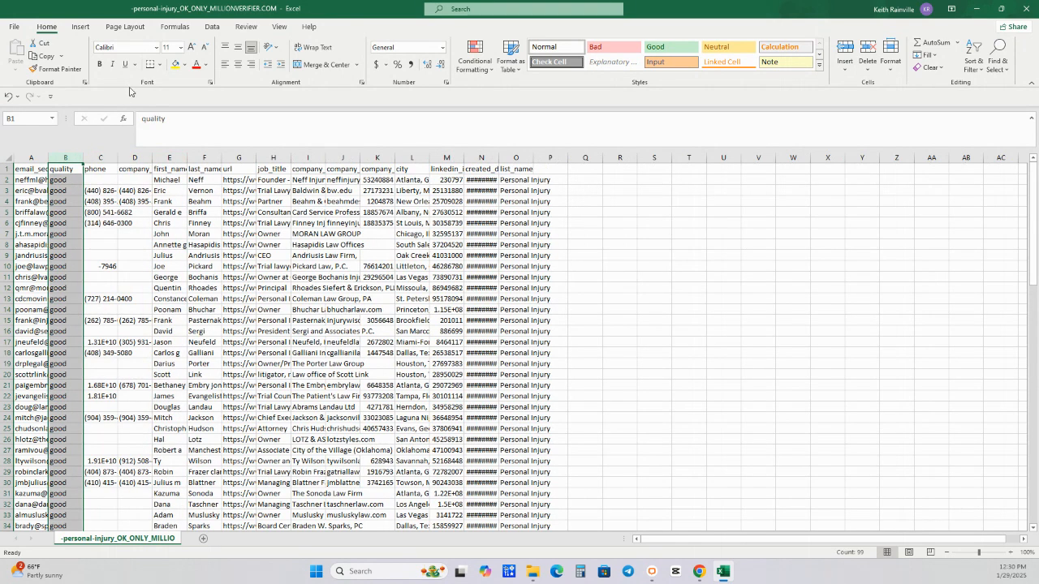
pyautogui.click(175, 64)
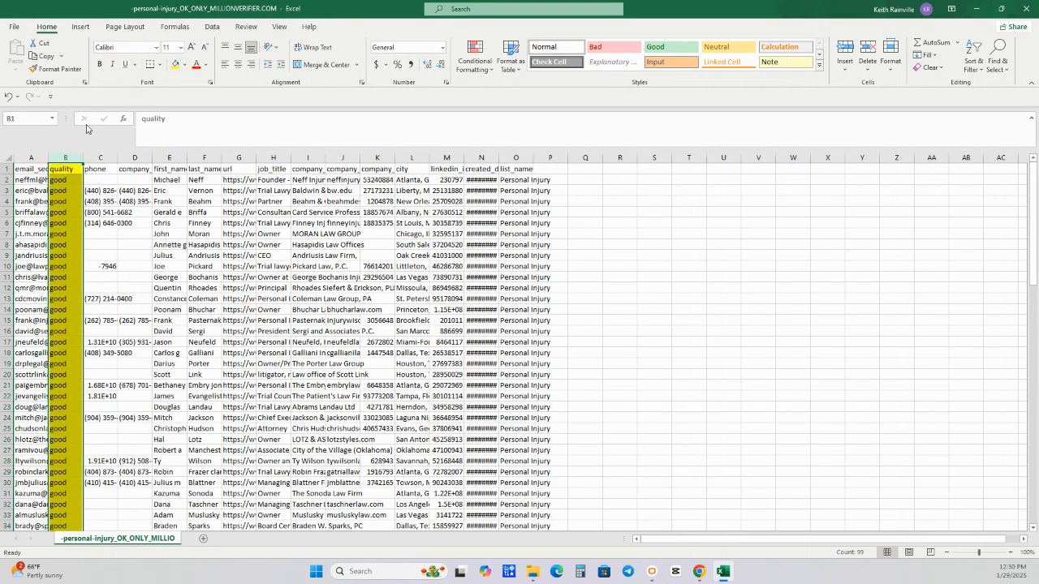
# AutoFit the column widths across the entire verified-email sheet
pyautogui.click(11, 157)
pyautogui.click(891, 63)
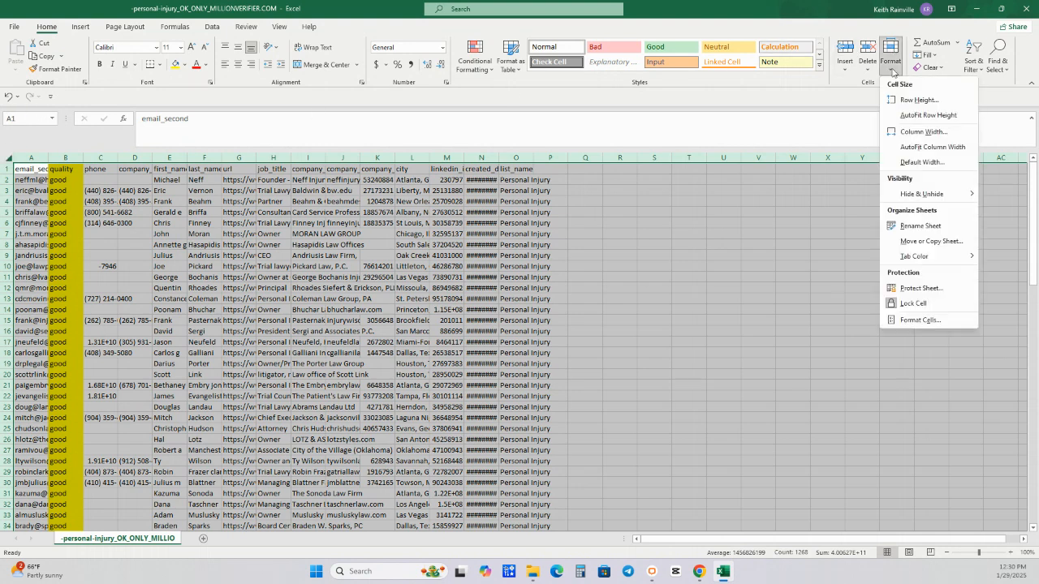
pyautogui.click(932, 147)
pyautogui.click(730, 179)
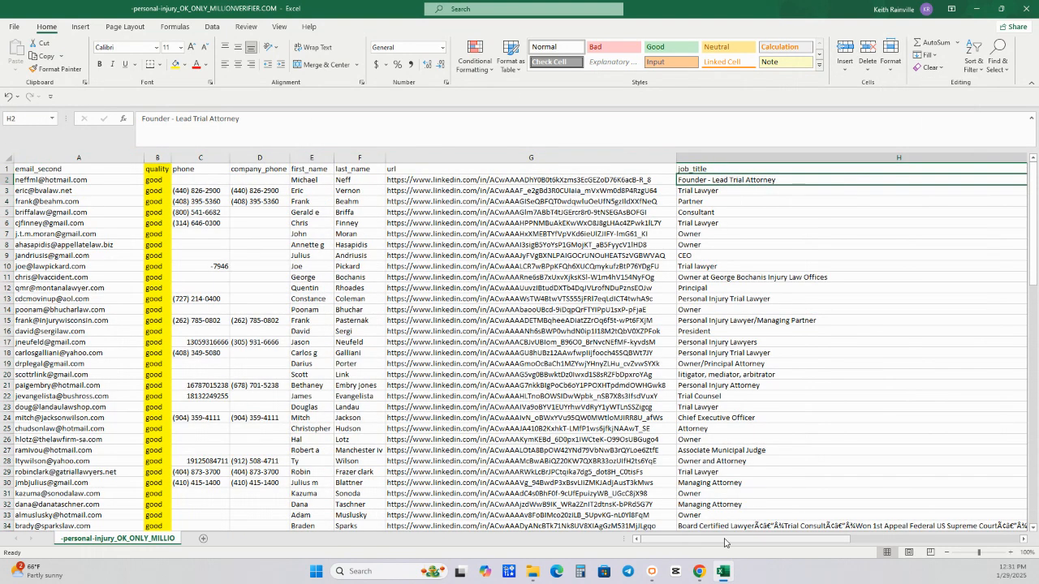
# Narrow the overly wide job_title column so the company columns sit closer to it
pyautogui.moveTo(724, 543); pyautogui.dragTo(768, 543)
pyautogui.moveTo(963, 158); pyautogui.dragTo(633, 219)
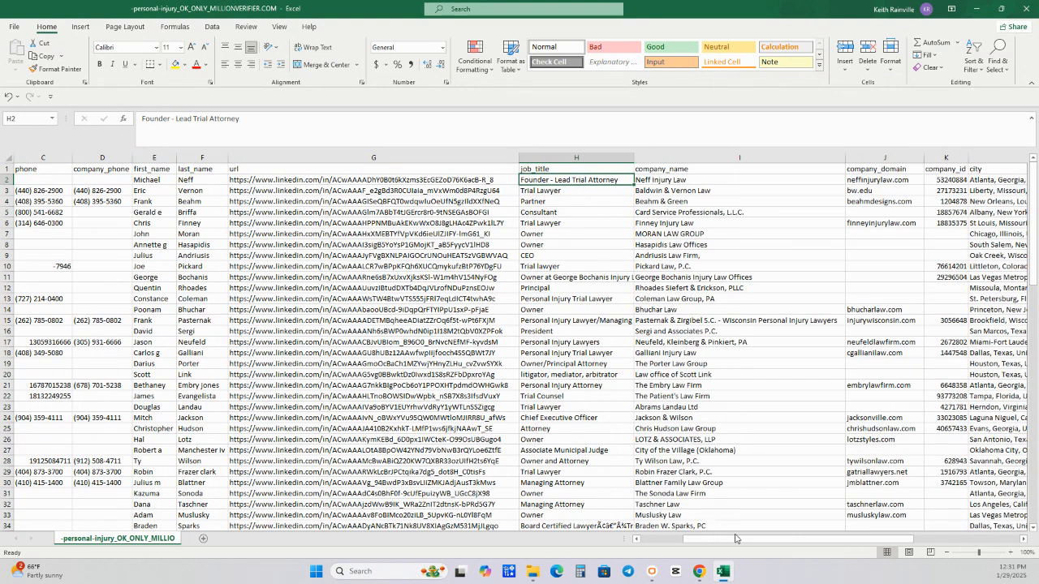
pyautogui.moveTo(735, 539); pyautogui.dragTo(566, 555)
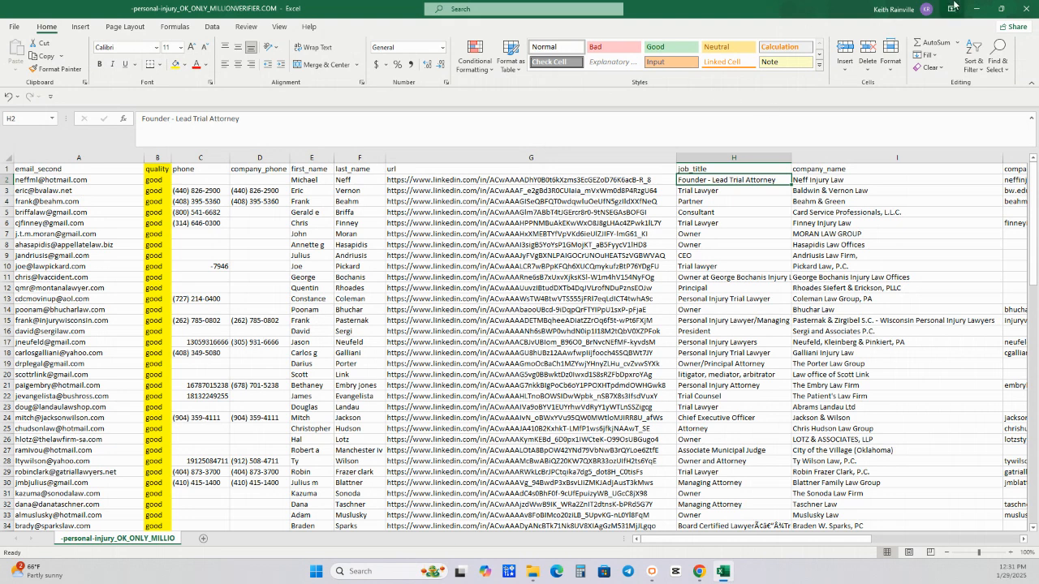
pyautogui.click(976, 8)
pyautogui.click(861, 34)
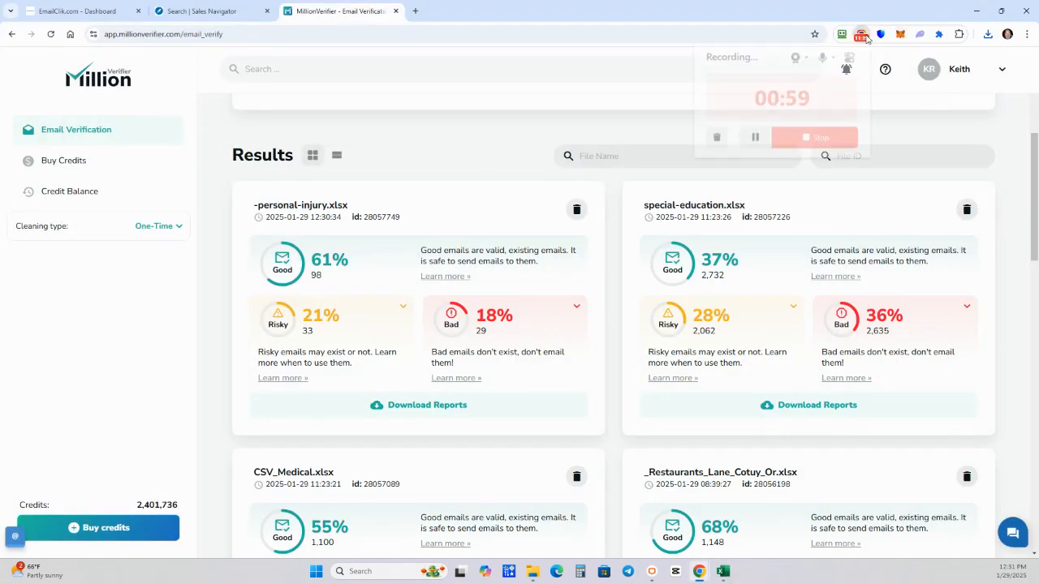